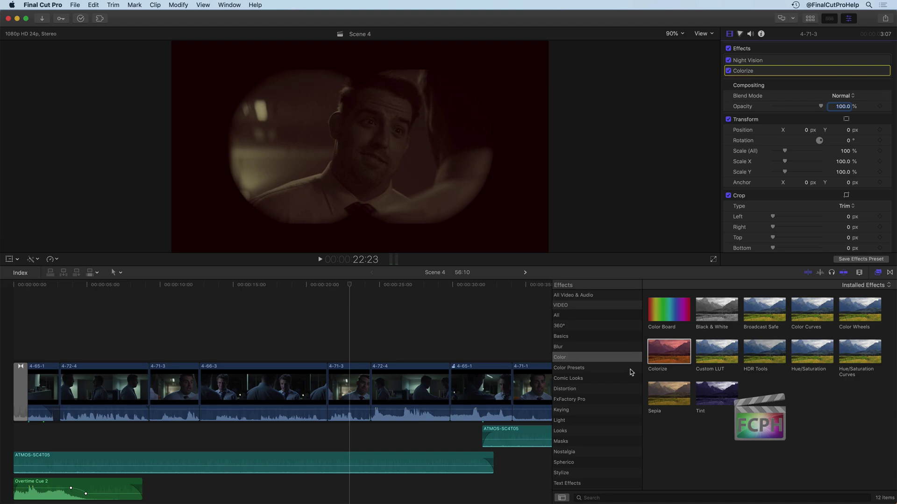
- Scroll the sidebar to the Audio section and list all 109 audio effects, including Channel EQ
scroll(632, 373, down, 2)
scroll(630, 372, down, 5)
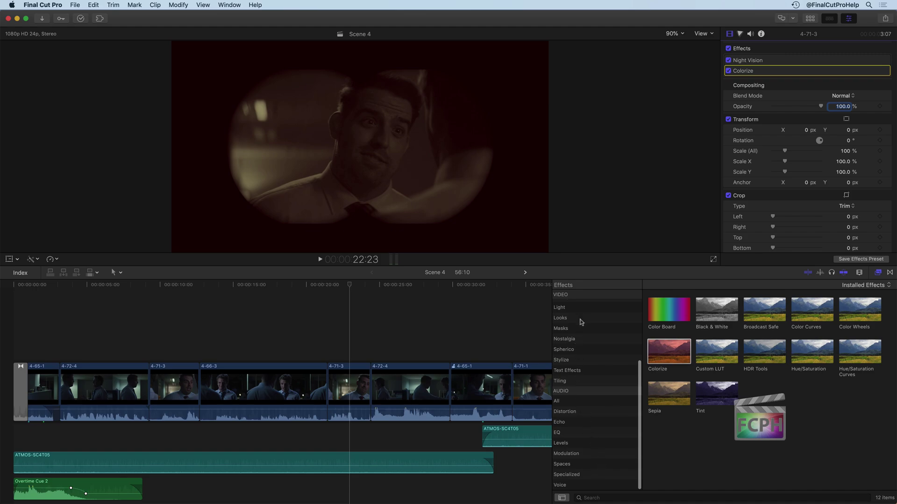
click(573, 402)
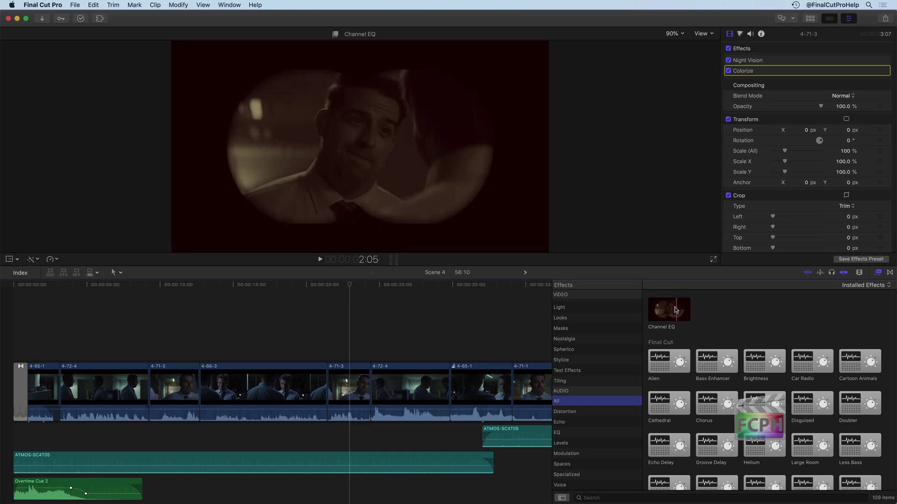
- Drag Channel EQ onto clip 4-71-3 and view it, with the Default preset, in the Audio inspector
drag(675, 321, 352, 391)
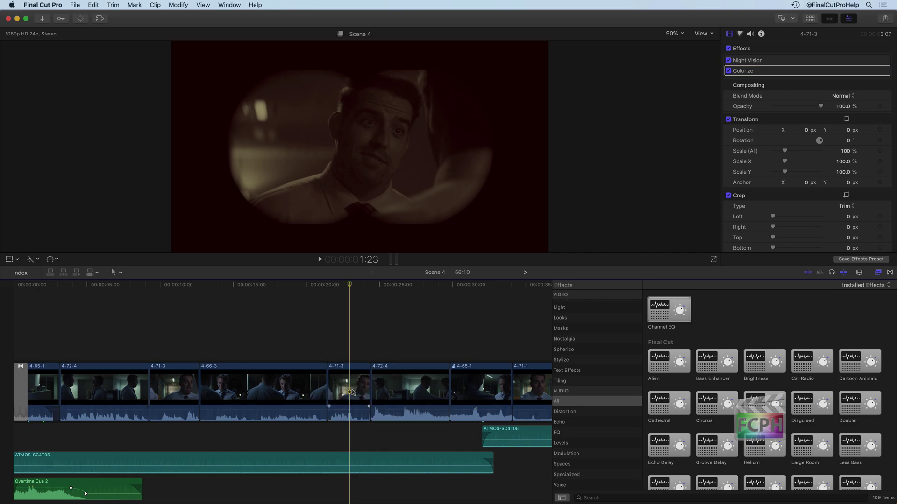
click(750, 34)
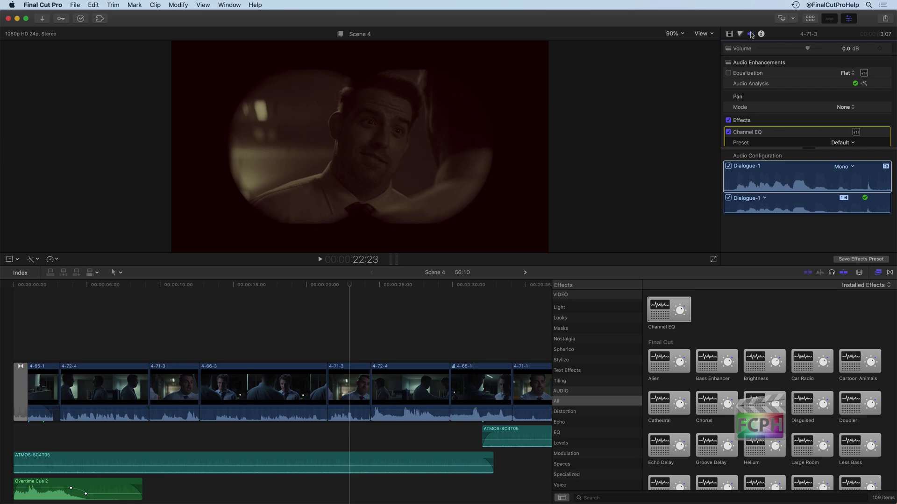
click(759, 141)
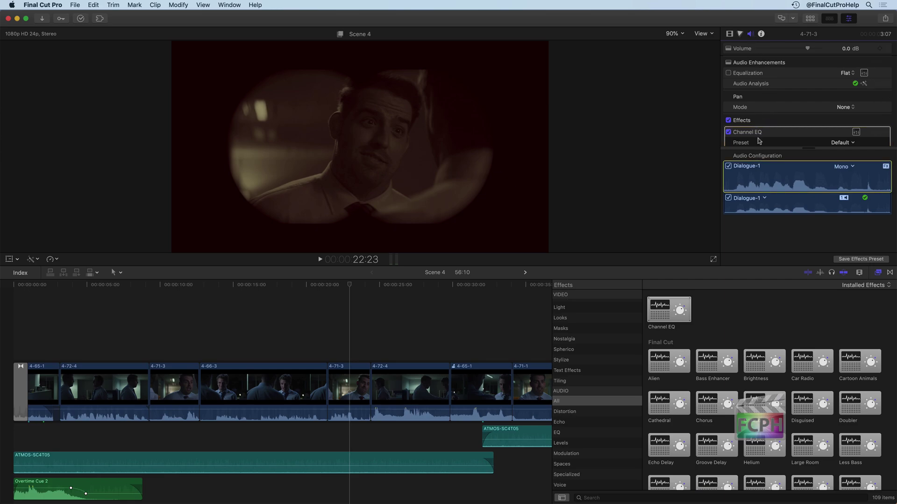
scroll(759, 141, down, 2)
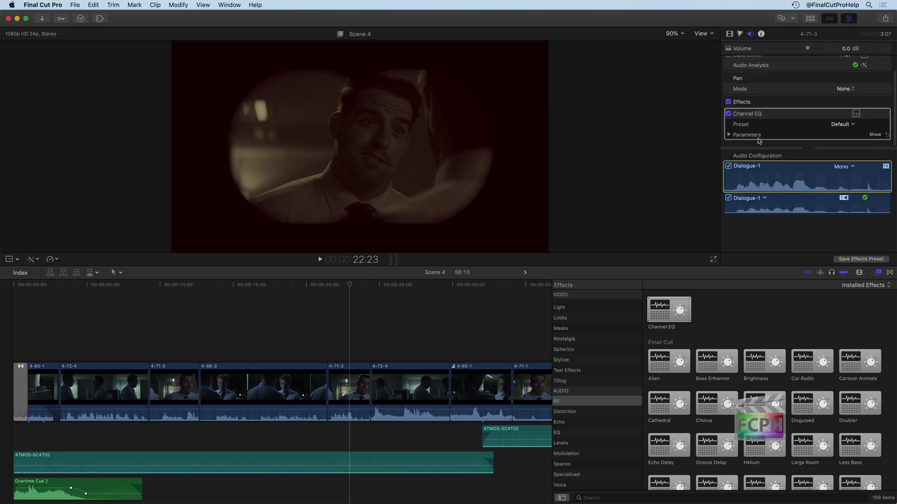
click(840, 124)
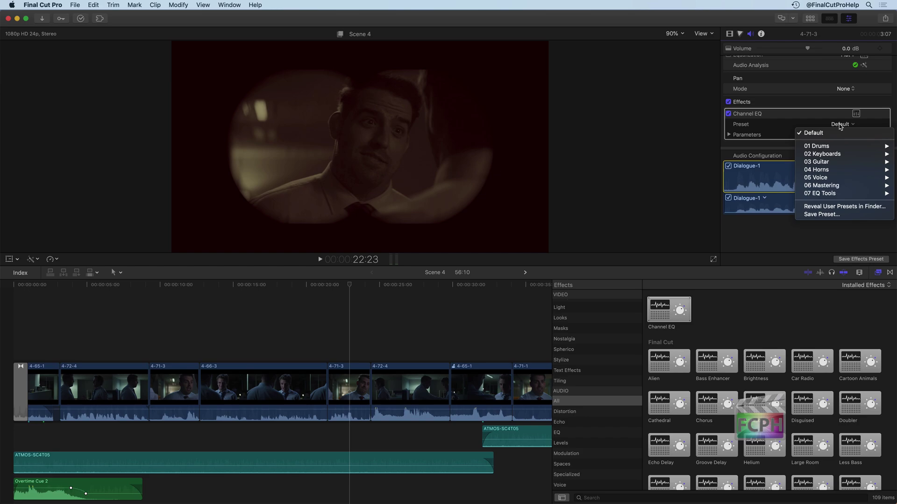
mouse_move(831, 149)
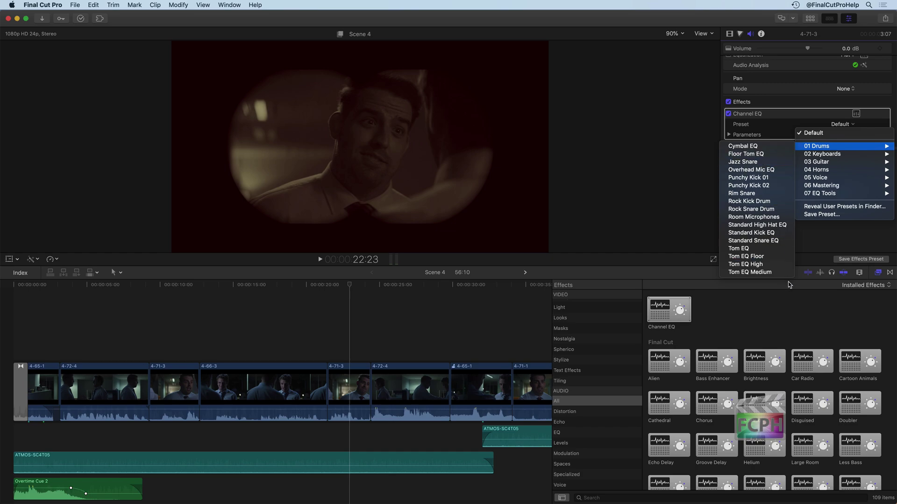
mouse_move(815, 183)
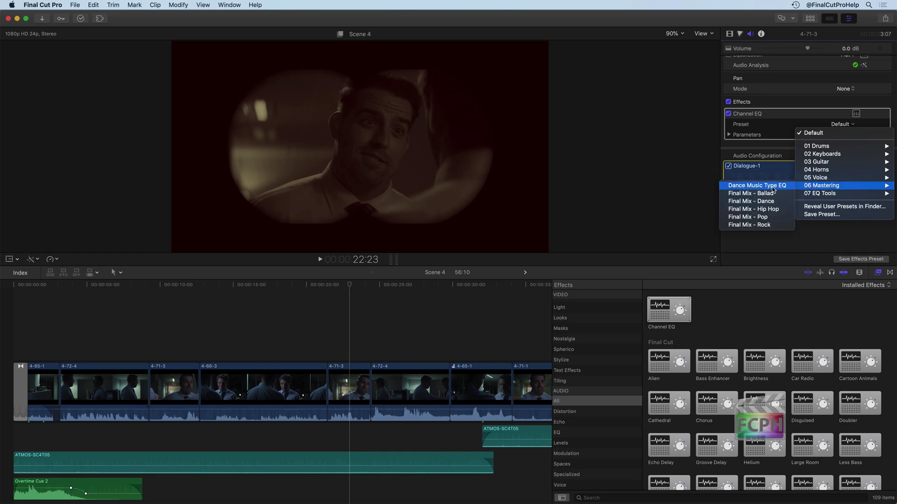
click(771, 127)
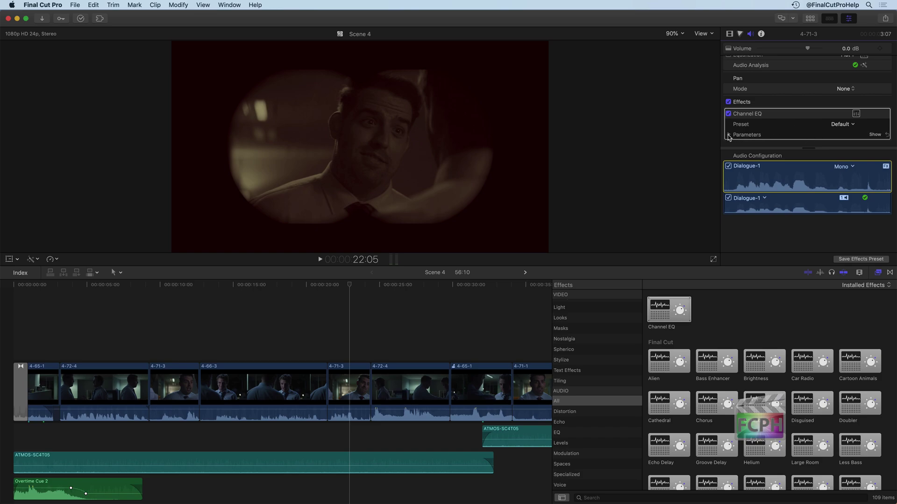
- Expand the Channel EQ parameters to review them, then collapse them again
click(745, 134)
scroll(744, 134, down, 6)
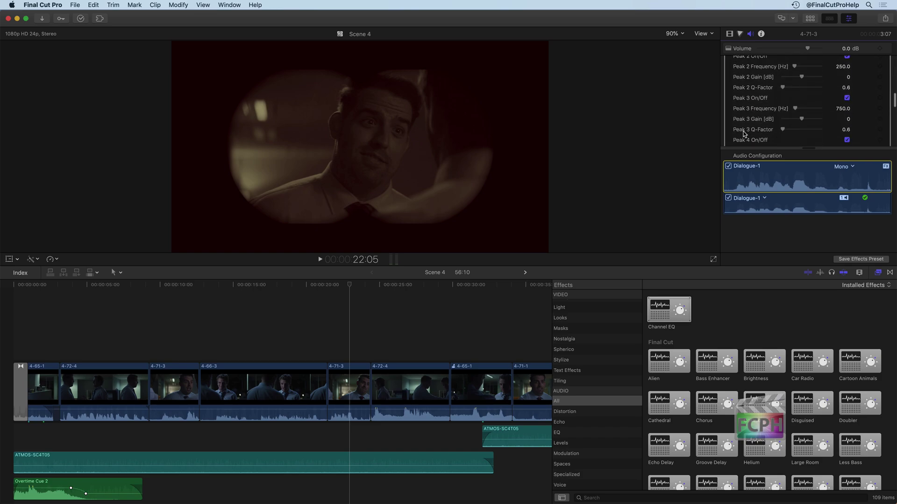
scroll(745, 135, up, 10)
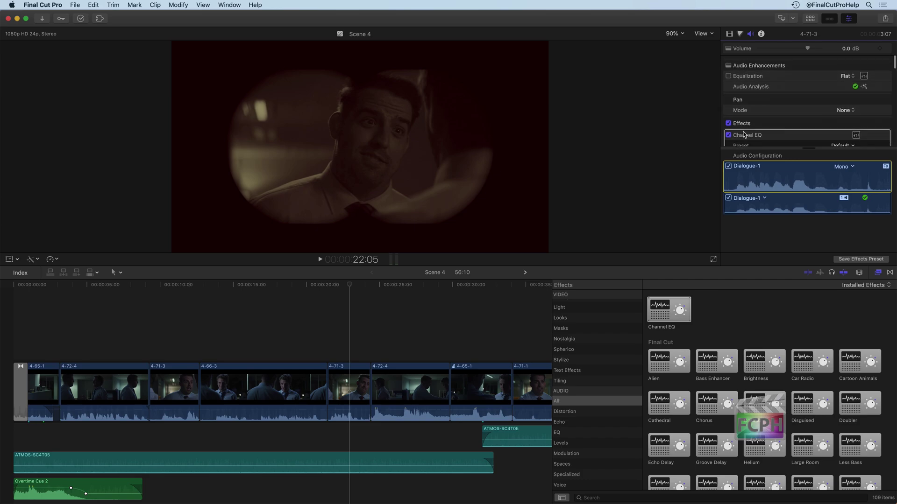
scroll(745, 105, down, 3)
click(729, 83)
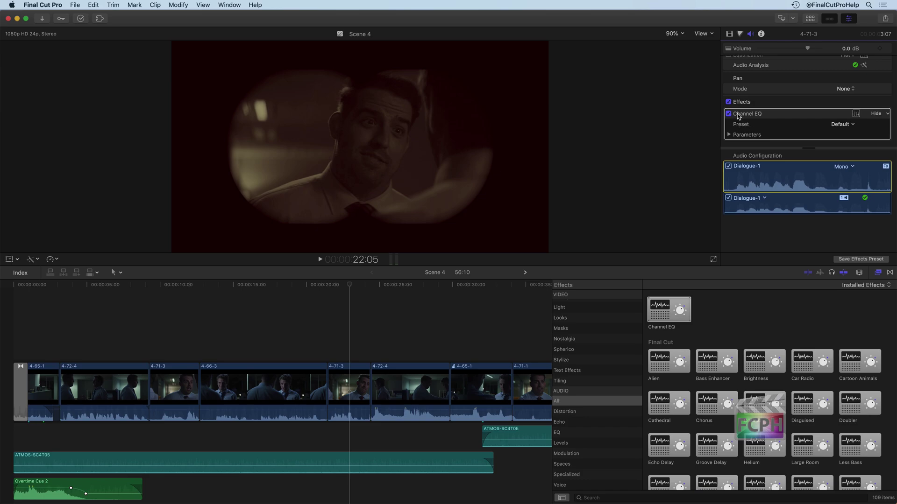
- In the Channel EQ graph set 74 Hz -8.5 dB, 270 Hz +6.5 dB, 2450 Hz -6 dB, and enable Analyzer
click(855, 115)
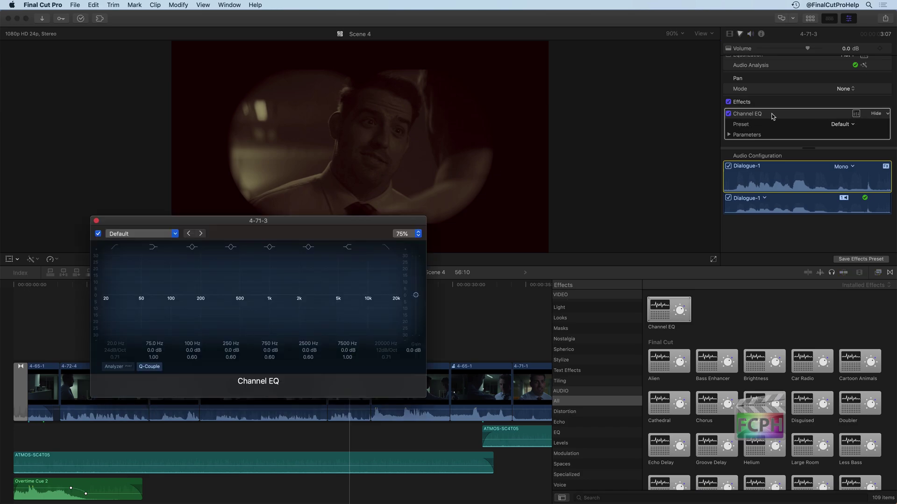
drag(334, 225, 607, 75)
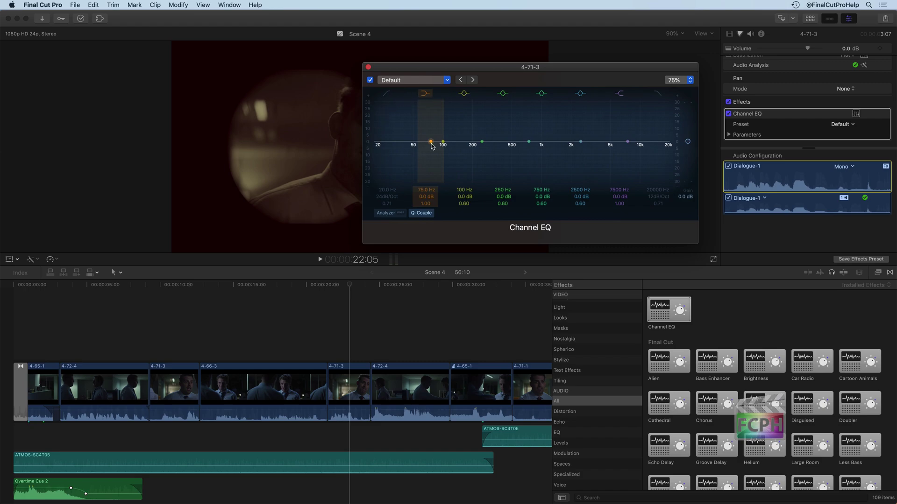
drag(430, 143, 430, 155)
drag(482, 141, 485, 133)
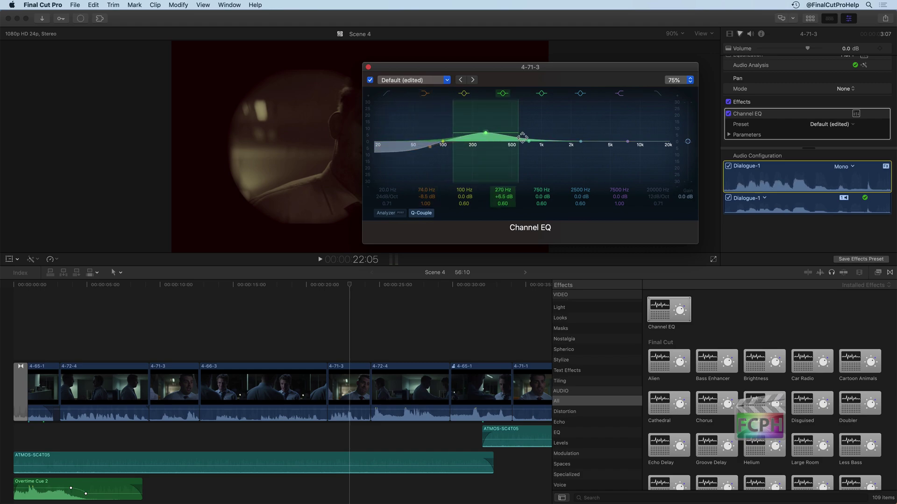
drag(577, 143, 578, 149)
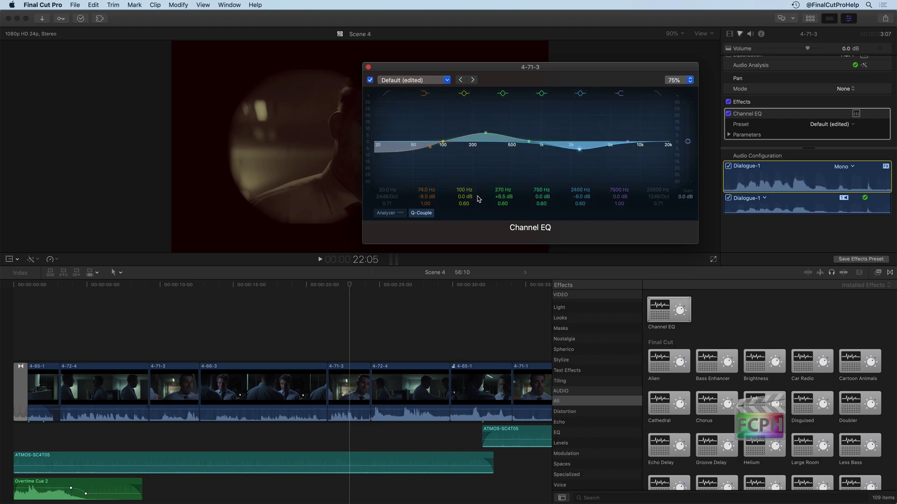
click(386, 213)
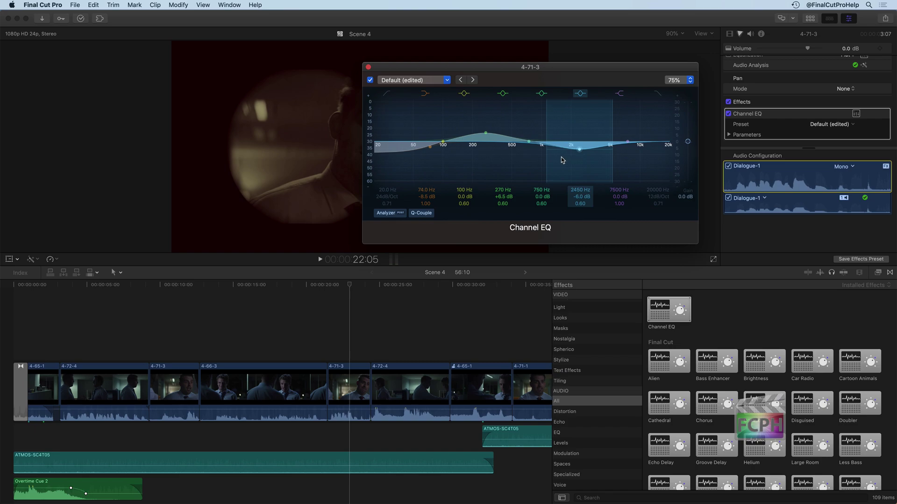
- Try the Rim Snare preset, then switch Channel EQ to Muted Trumpet EQ (5500 Hz boosted 8 dB)
click(849, 125)
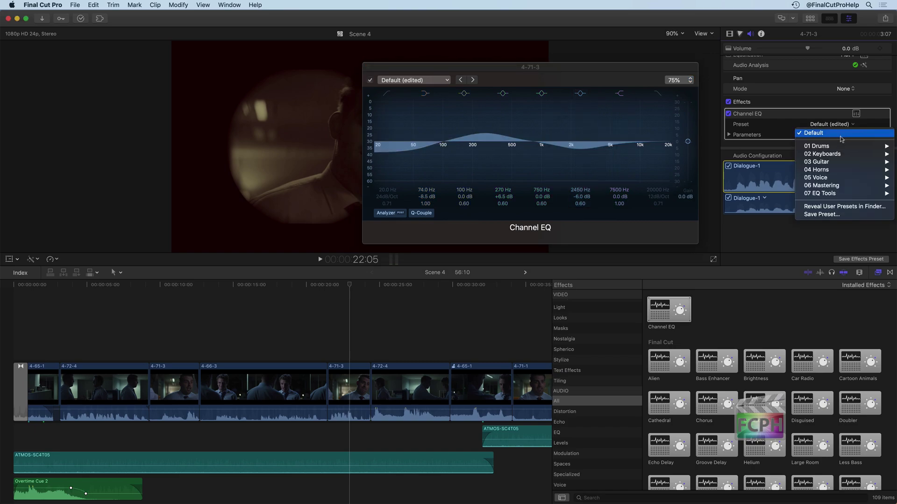
mouse_move(839, 154)
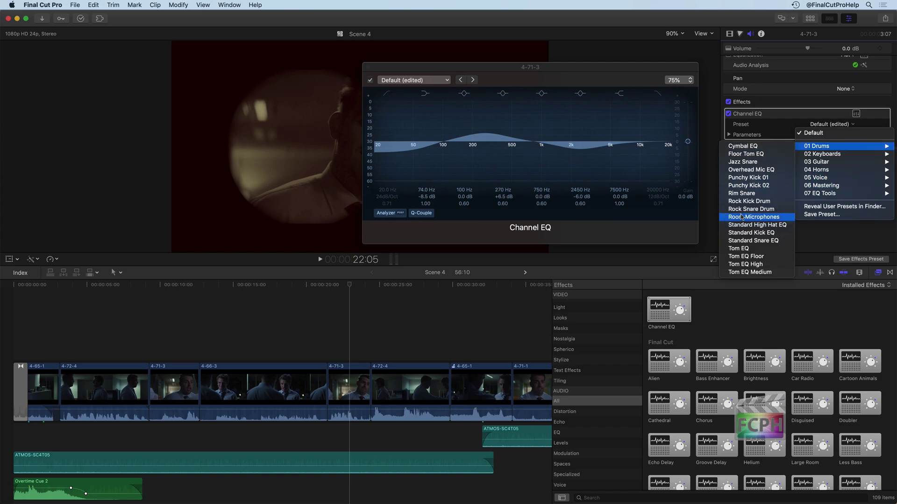
click(749, 194)
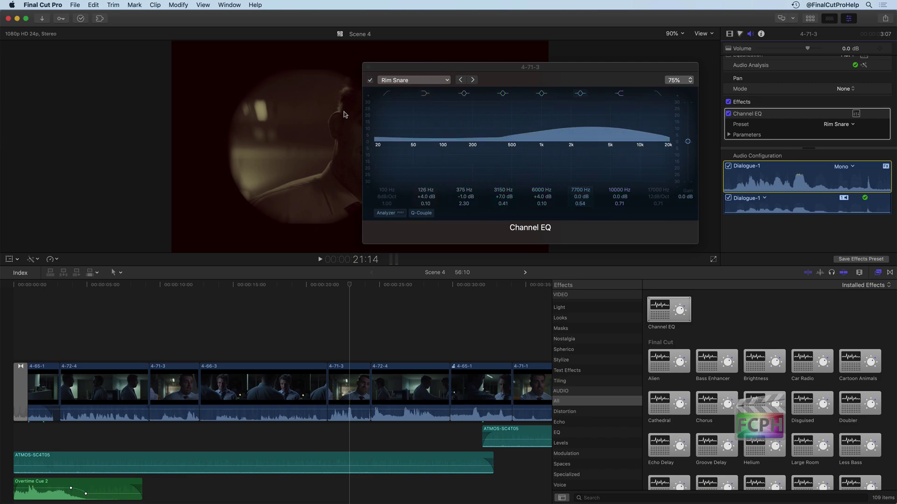
click(438, 80)
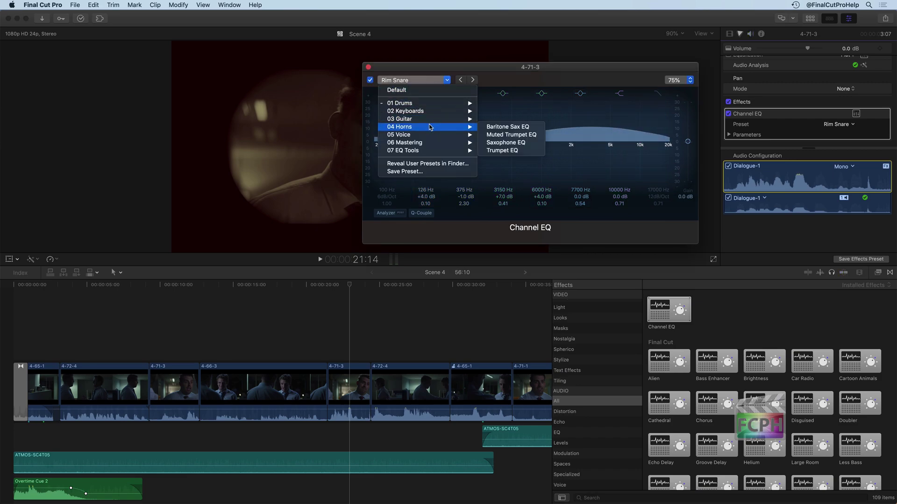
click(511, 134)
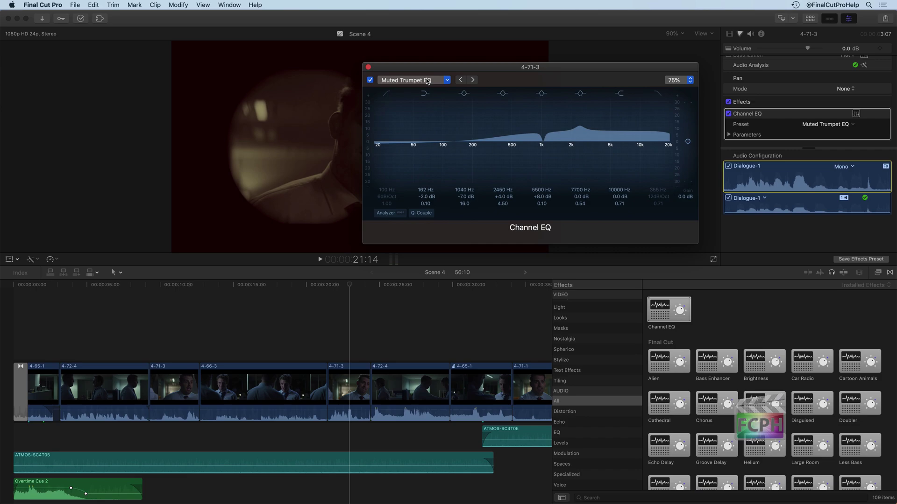
- Close the EQ graph, remove Channel EQ from clip 4-71-3, and list the 16 Distortion effects
click(368, 68)
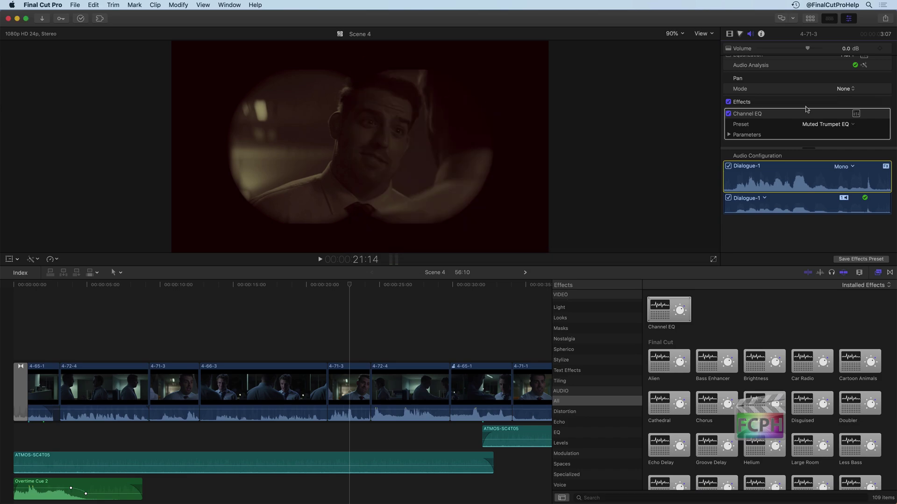
click(769, 114)
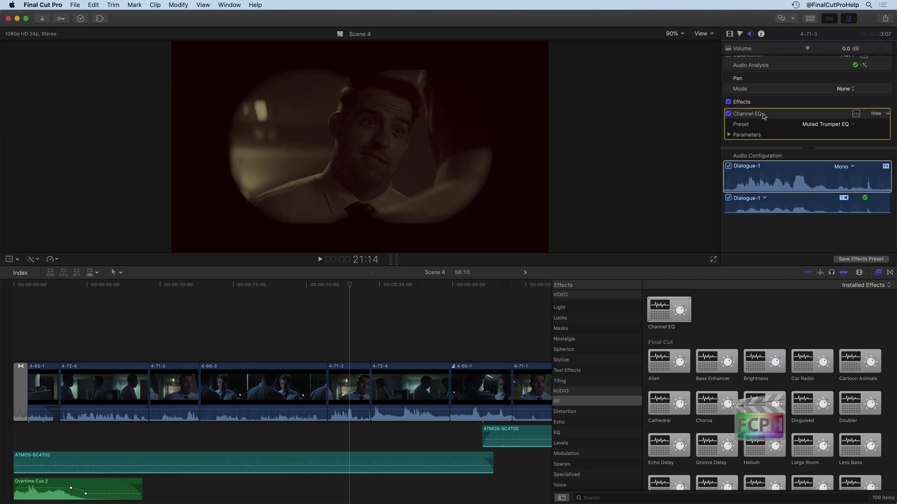
key(Delete)
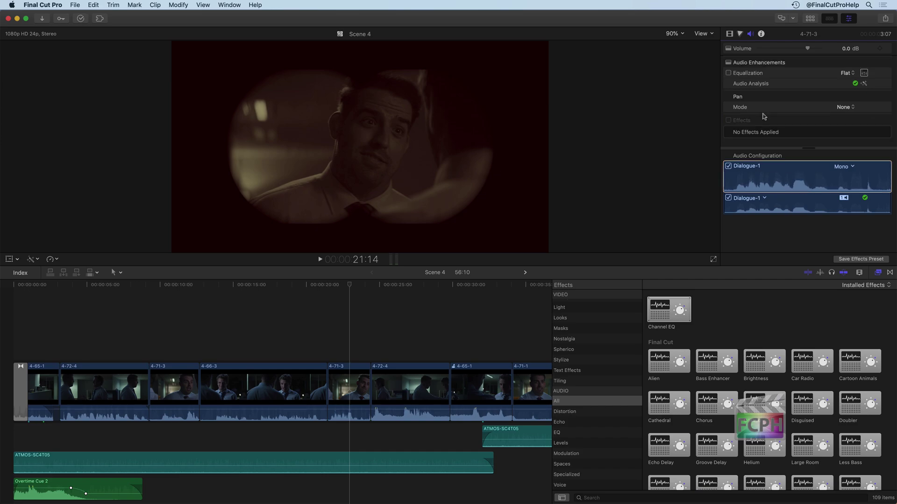
click(567, 411)
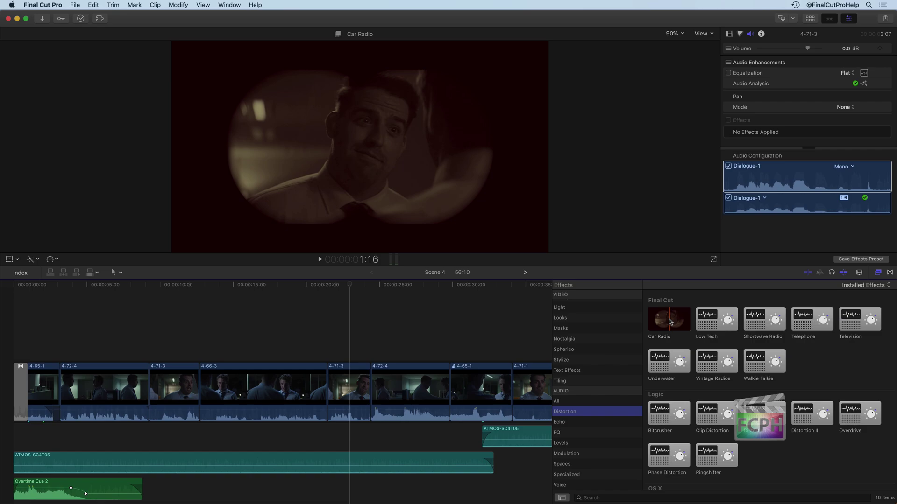
- Drag Car Radio onto clip 4-71-3 and switch it to the Cheap Speakers preset (Amount 50.0)
drag(668, 321, 350, 388)
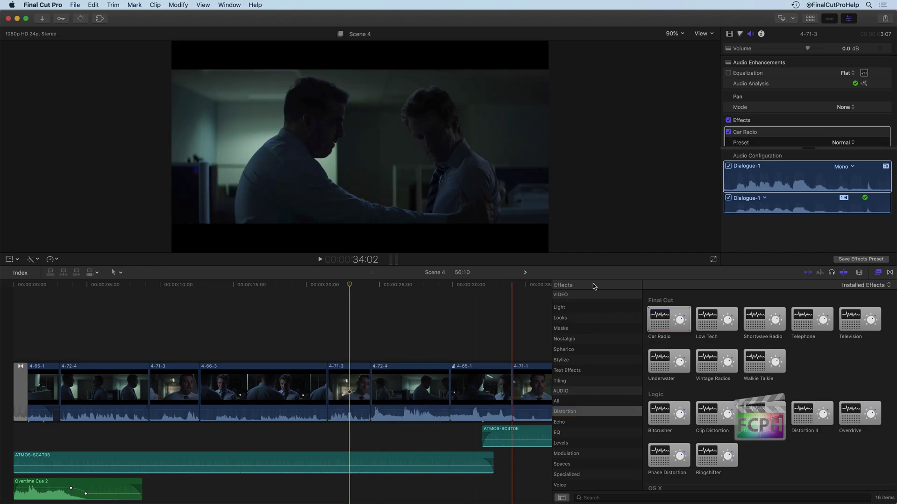
scroll(808, 114, down, 3)
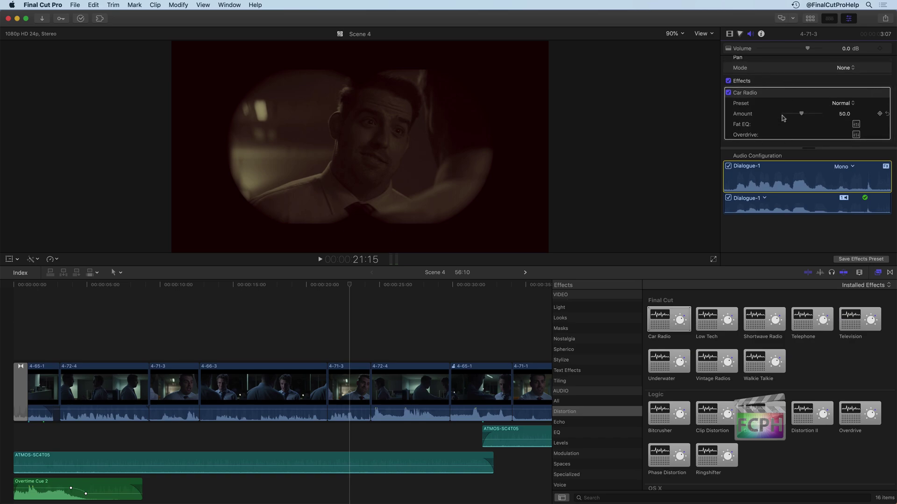
click(839, 104)
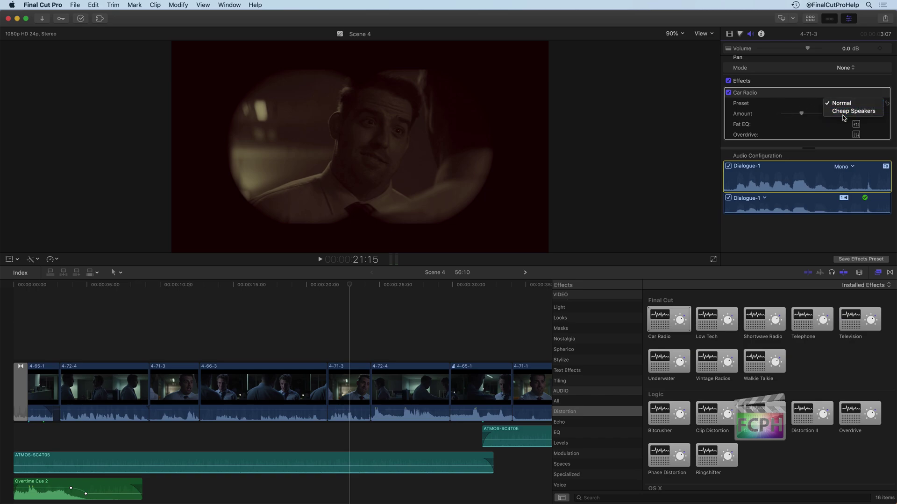
click(845, 111)
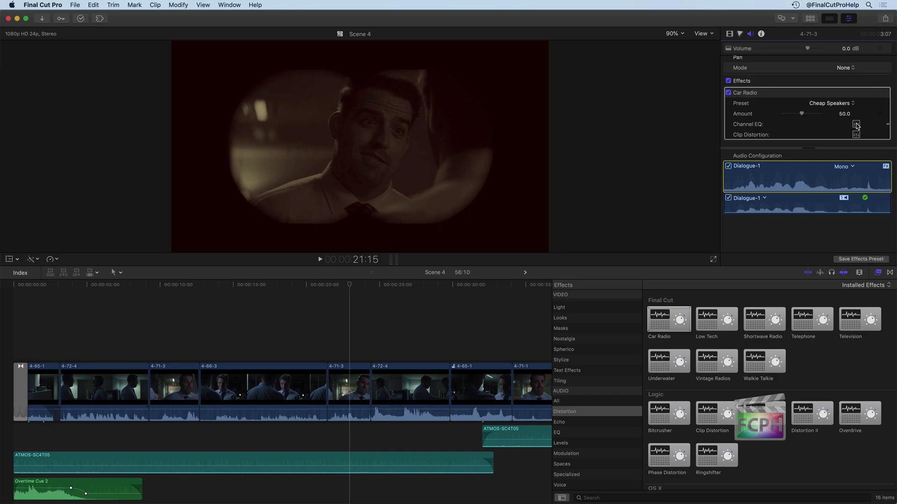
- Open Car Radio's Channel EQ window, move it off the video, and close it
click(856, 124)
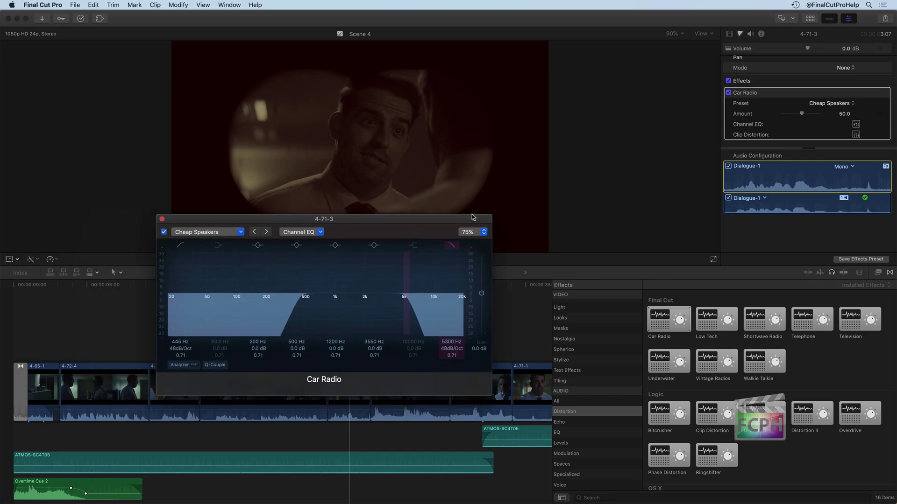
drag(473, 217, 689, 82)
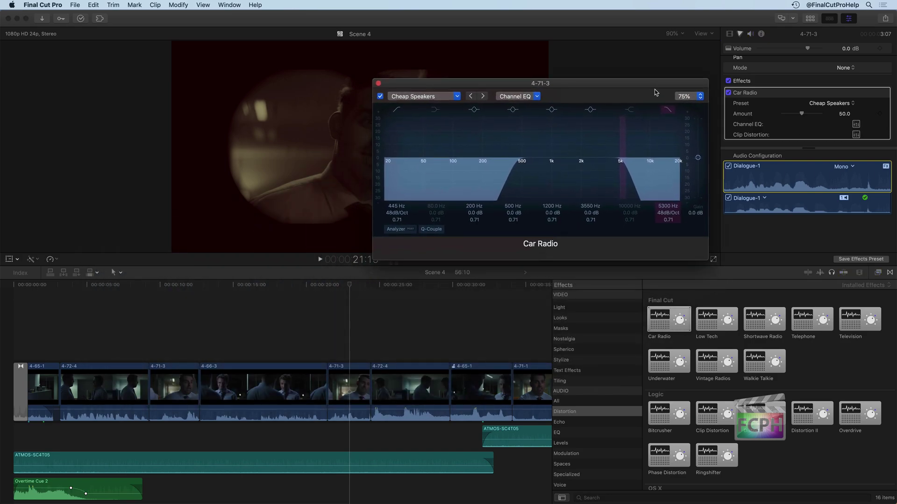
click(379, 84)
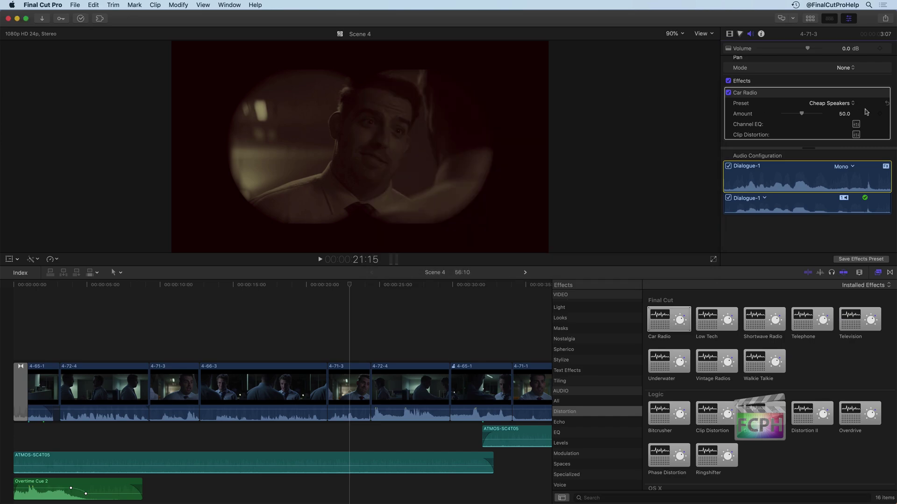
- In the Clip Distortion window, lower High Shelving from 3100 to 2900 Hz
click(856, 134)
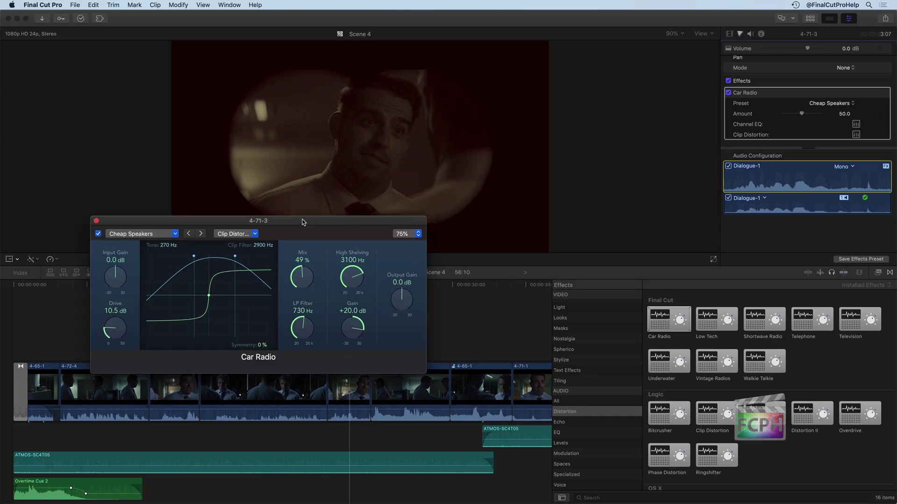
drag(302, 222, 590, 85)
drag(657, 151, 646, 144)
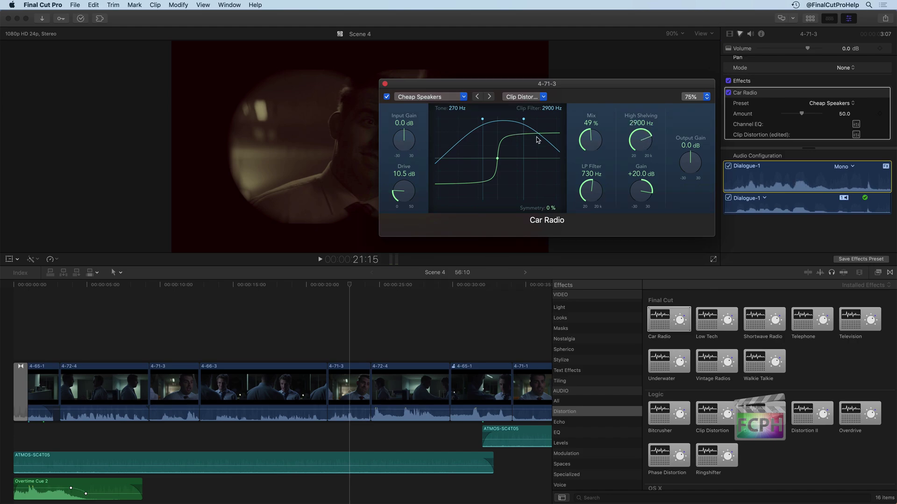
click(385, 85)
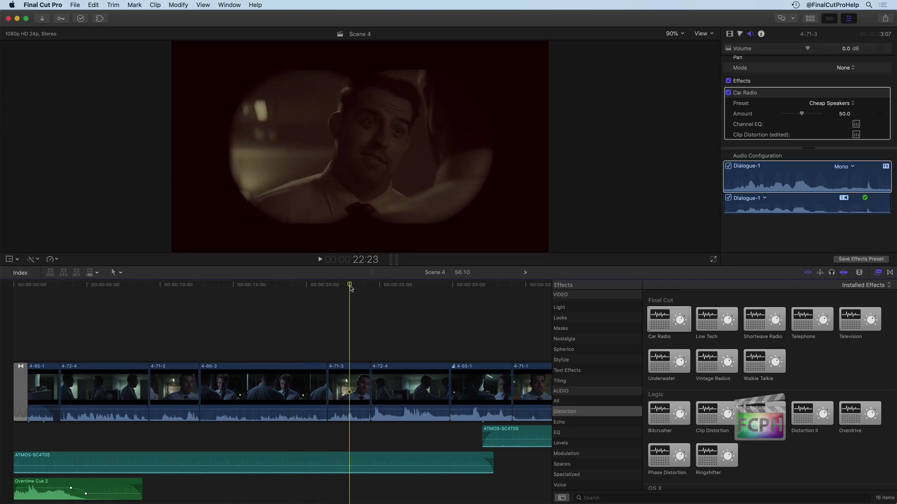
click(288, 289)
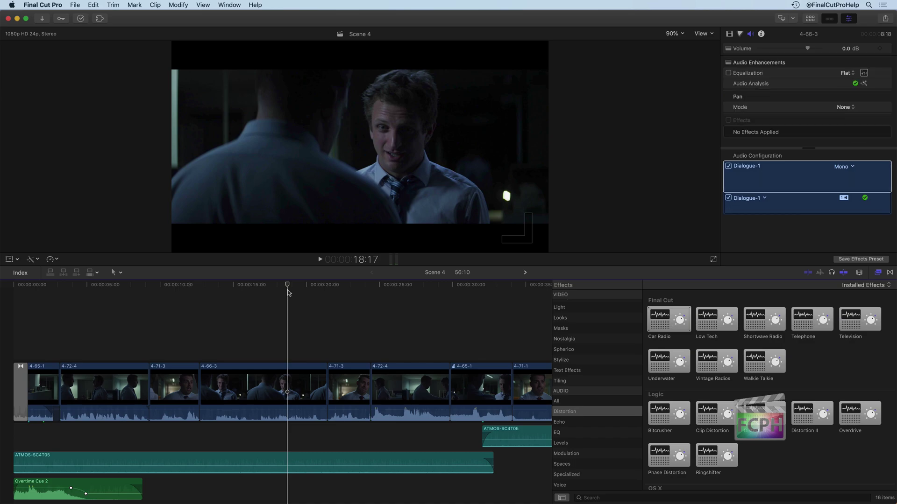
key(space)
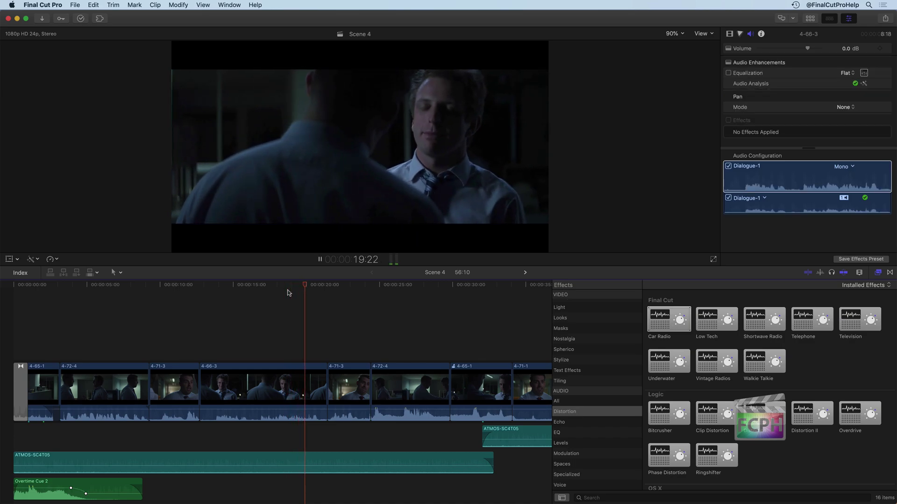
key(XF86AudioRaiseVolume)
key(space)
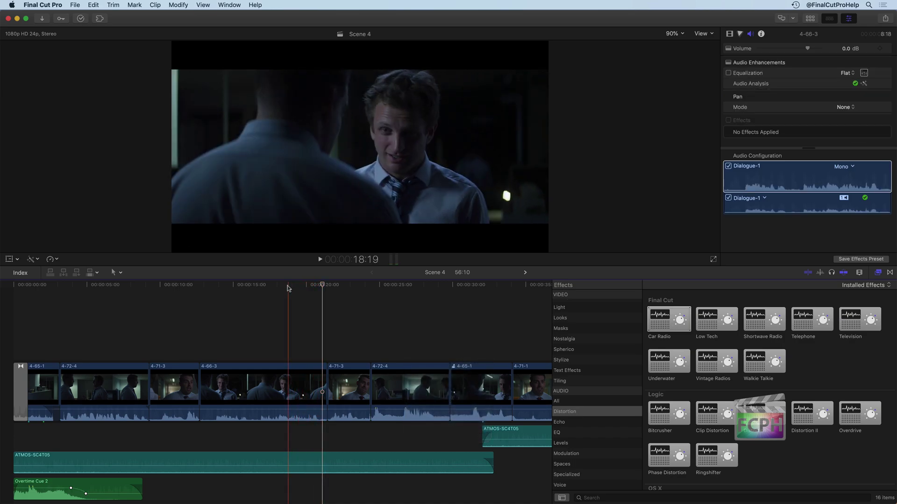
click(266, 288)
key(space)
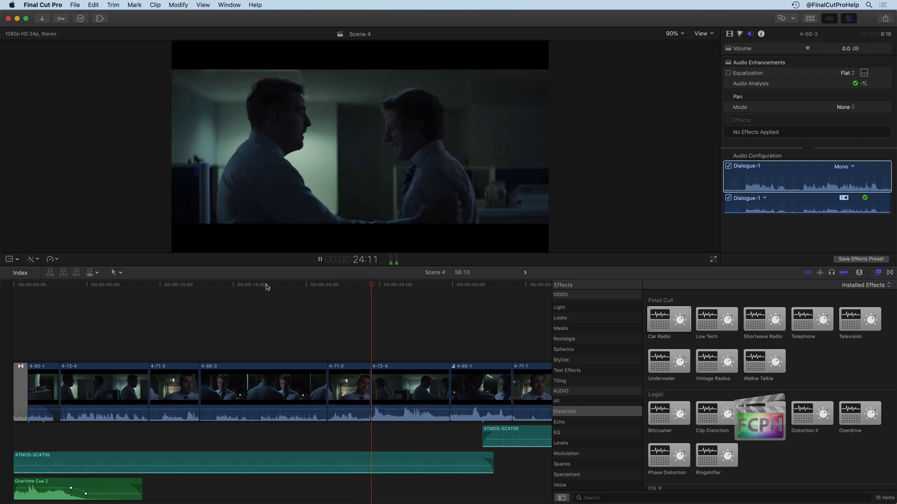
key(space)
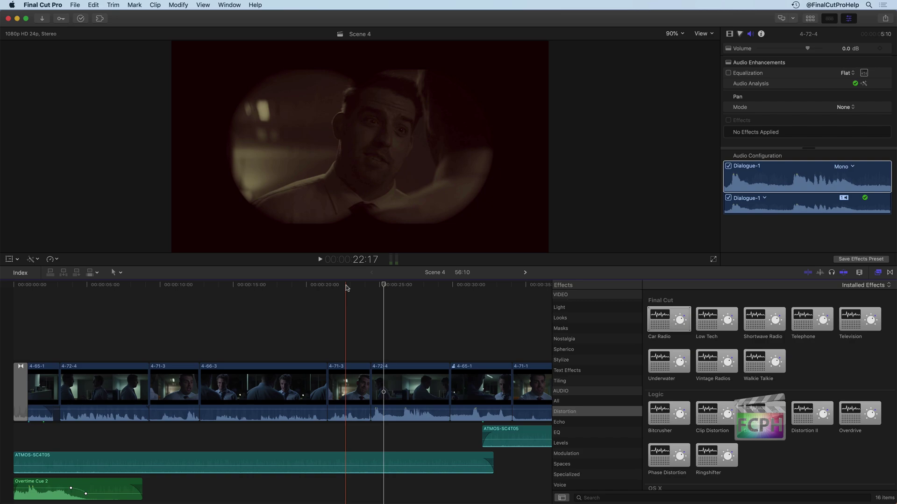
click(346, 285)
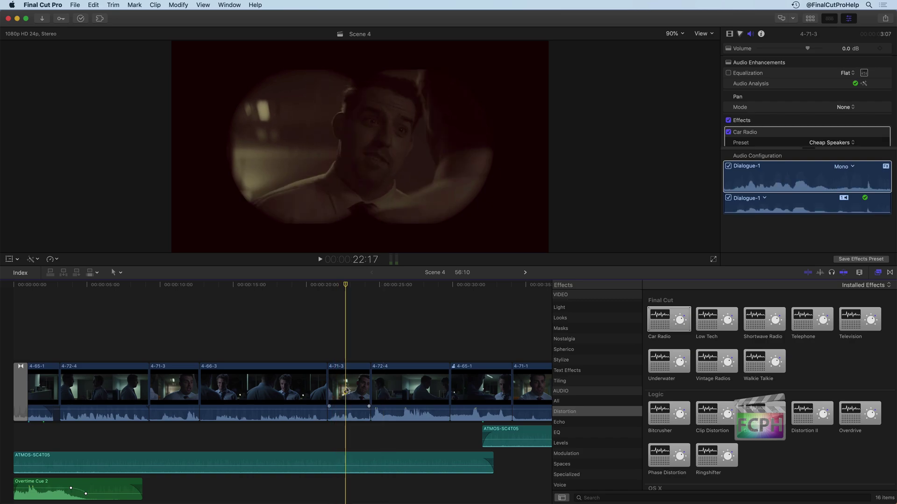
click(346, 390)
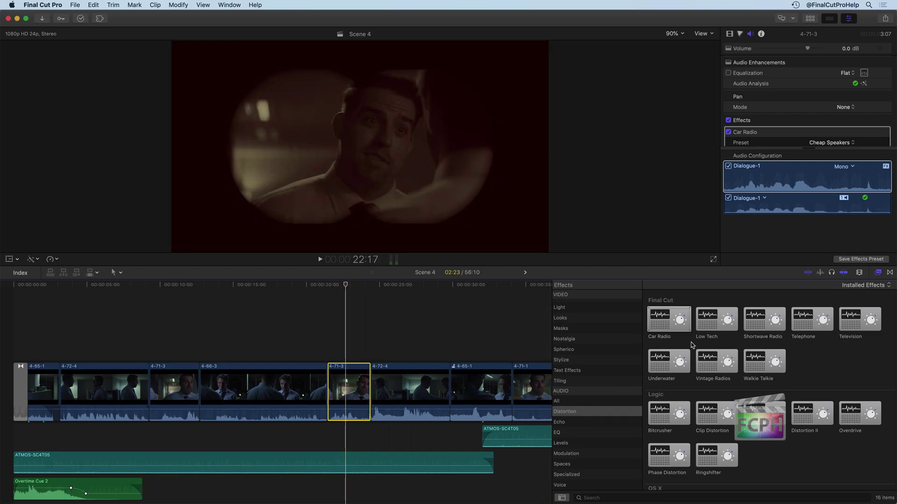
- Browse the Echo and EQ categories, then list the 15 Levels effects such as Compressor and Limiter
click(574, 422)
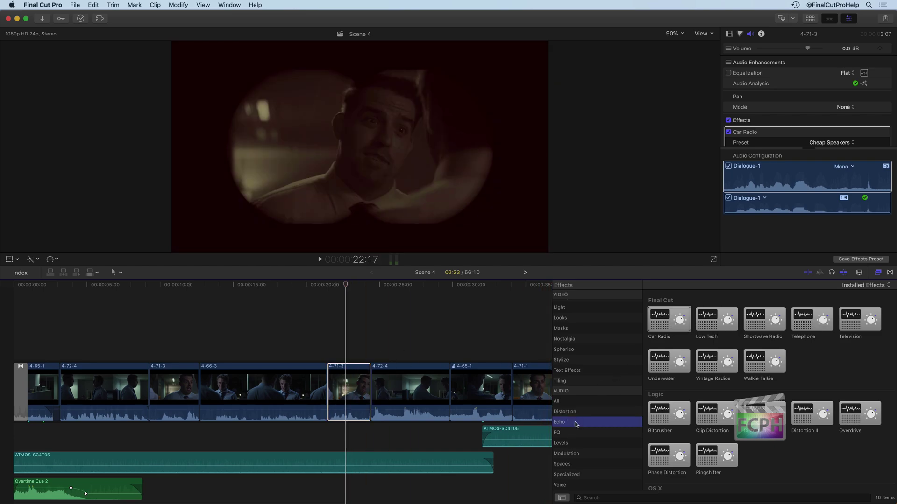
click(571, 434)
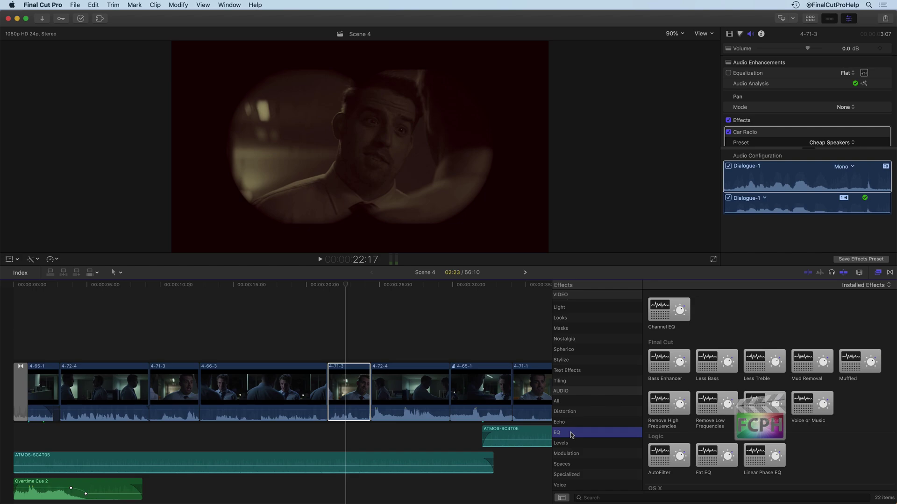
click(576, 443)
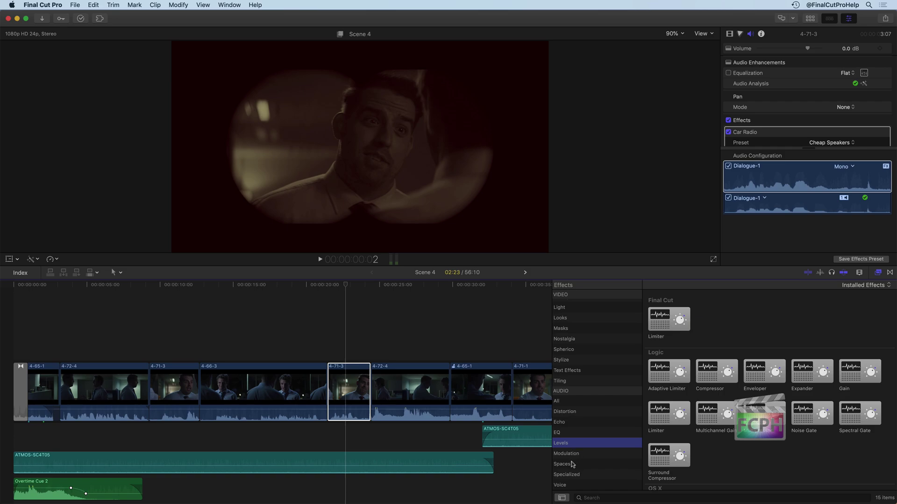
- List the 10 Spaces reverb effects and select clip 4-66-3 in the timeline
click(573, 463)
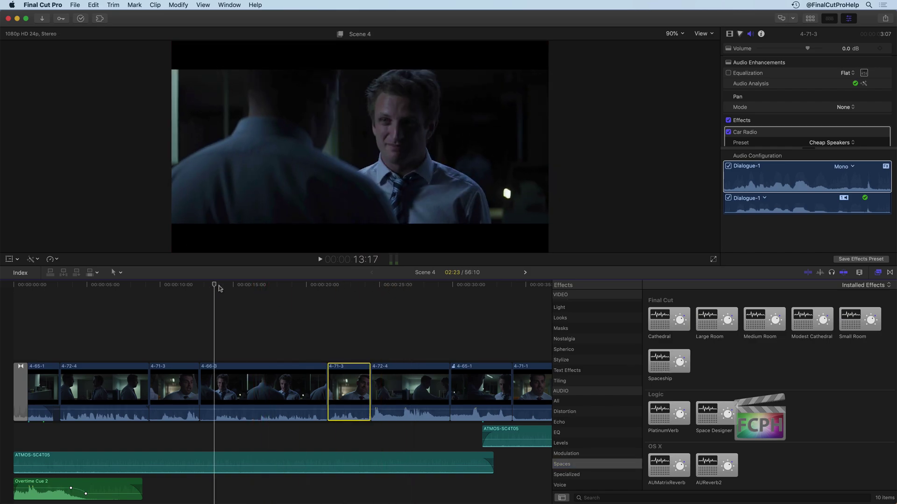
click(277, 286)
click(286, 286)
key(c)
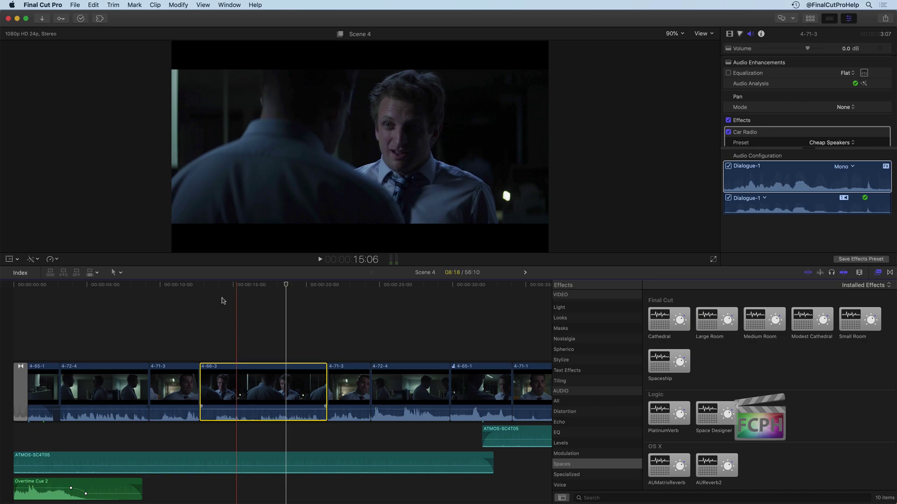
- Play clip 4-66-3 from near its start, then stop playback
click(208, 288)
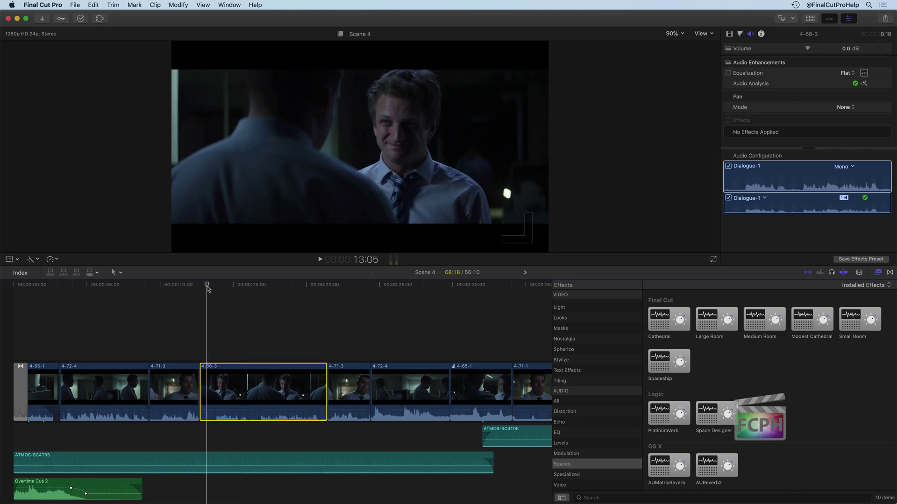
key(space)
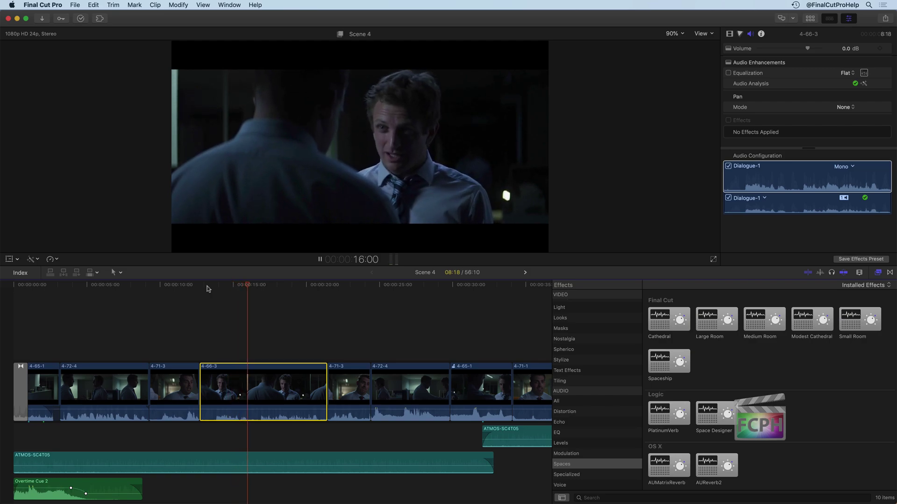
key(space)
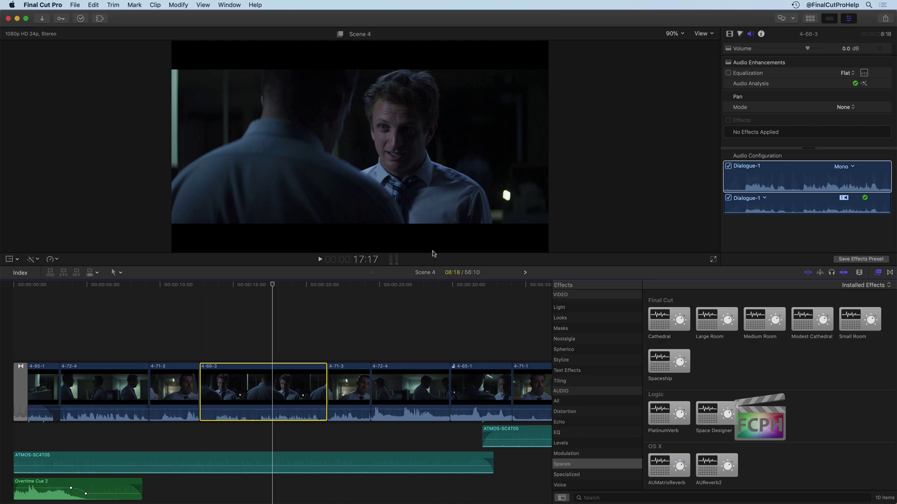
- Apply the Cathedral reverb to clip 4-66-3 and play the timeline to hear it
click(672, 318)
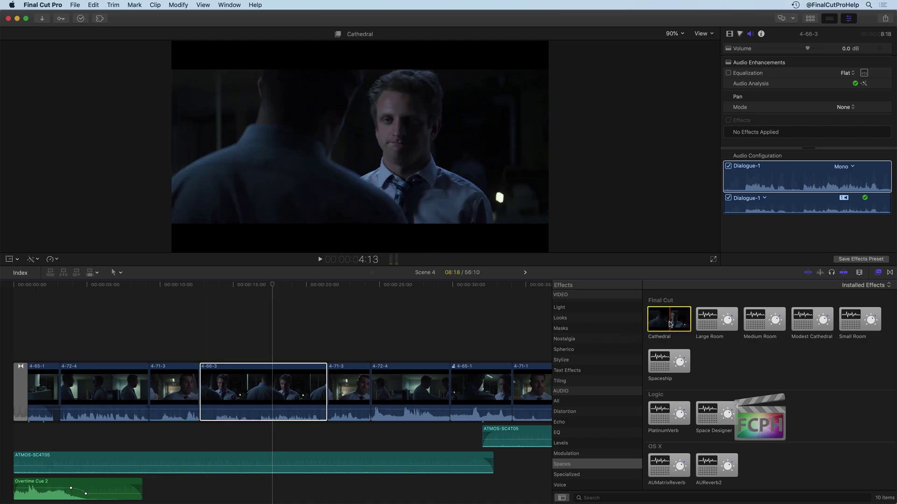
drag(676, 317, 233, 381)
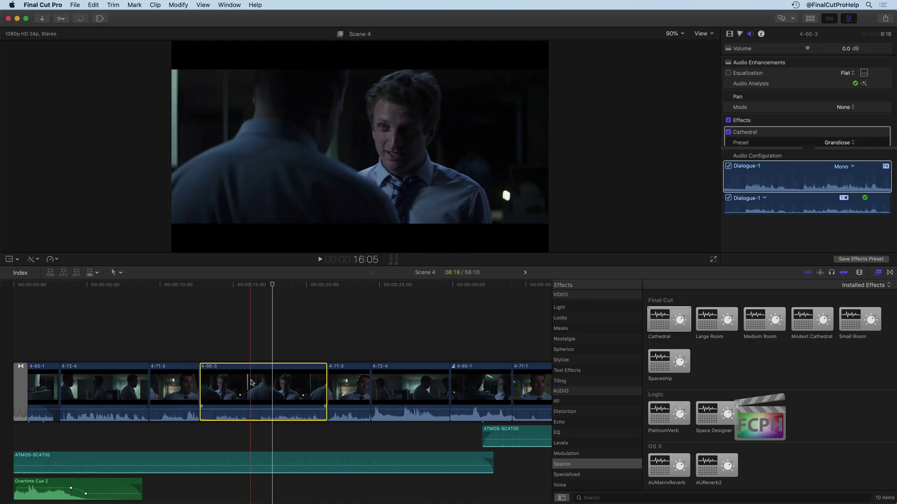
click(199, 285)
key(l)
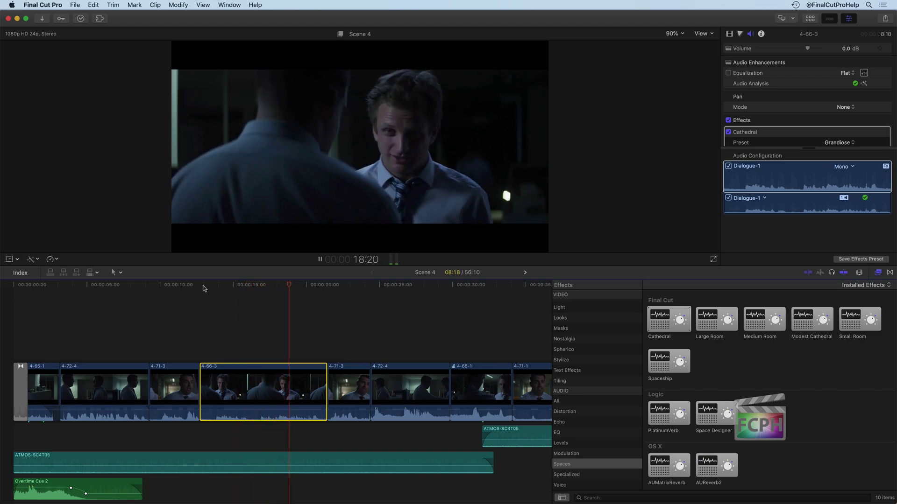
key(space)
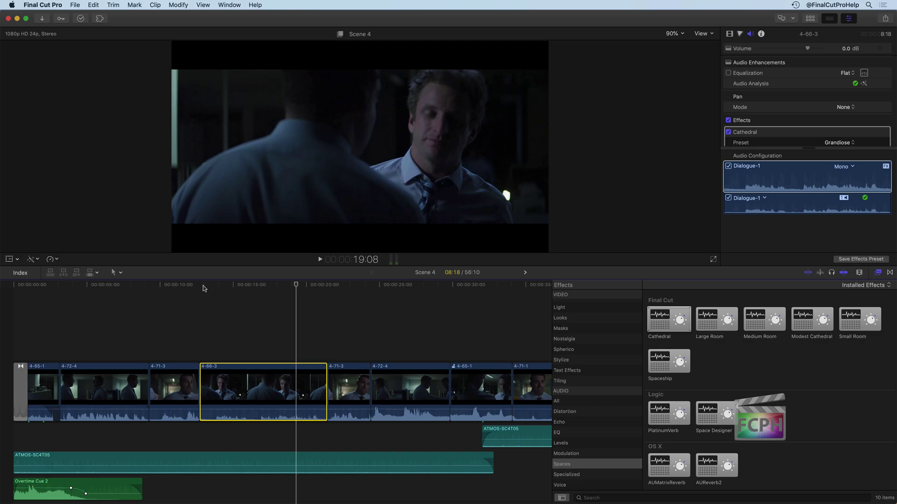
- Delete the Cathedral effect from clip 4-66-3 in the Audio Inspector
scroll(758, 114, down, 1)
scroll(759, 116, down, 1)
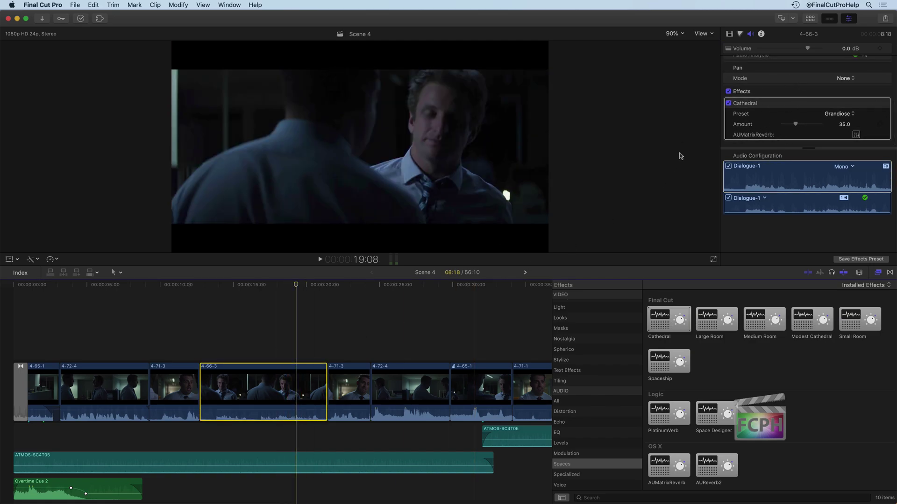
click(753, 103)
key(Delete)
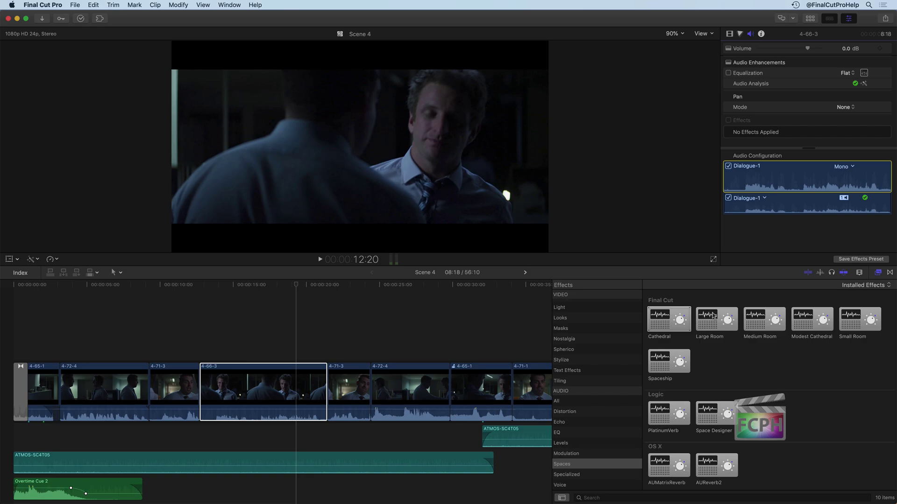
- Preview the Space Designer reverb and apply it to clip 4-66-3
key(space)
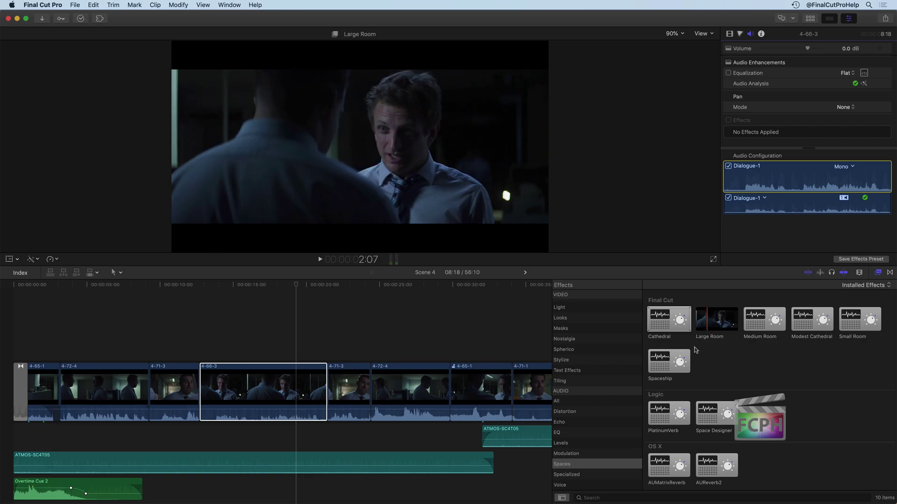
click(722, 415)
drag(722, 415, 246, 389)
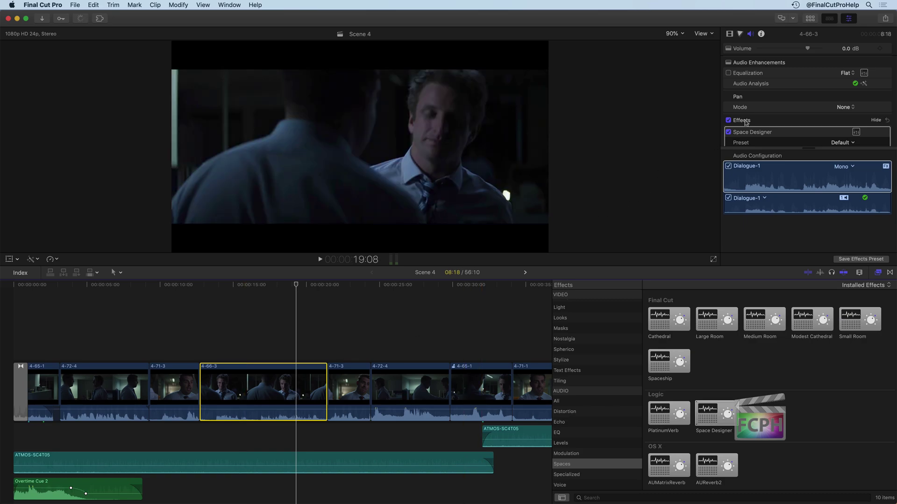
- Check Space Designer's presets, keep Default, and open its plug-in editor
scroll(746, 122, down, 2)
click(841, 125)
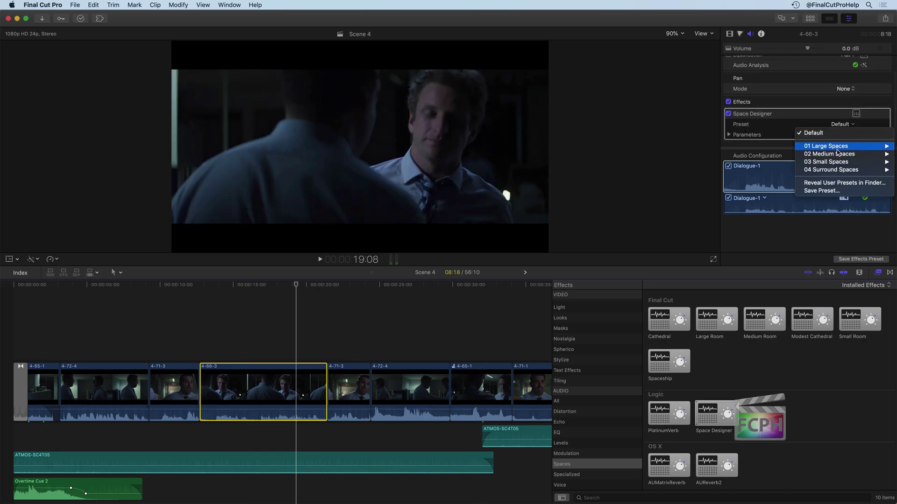
mouse_move(836, 148)
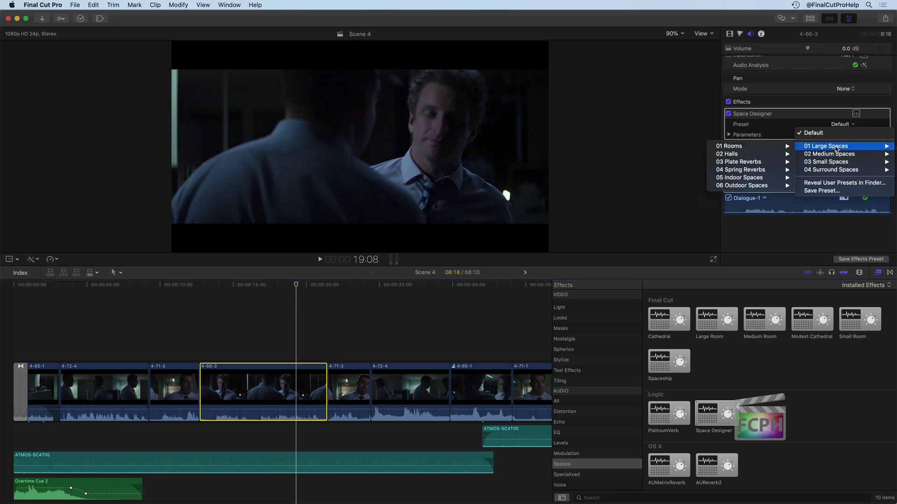
click(855, 115)
click(855, 114)
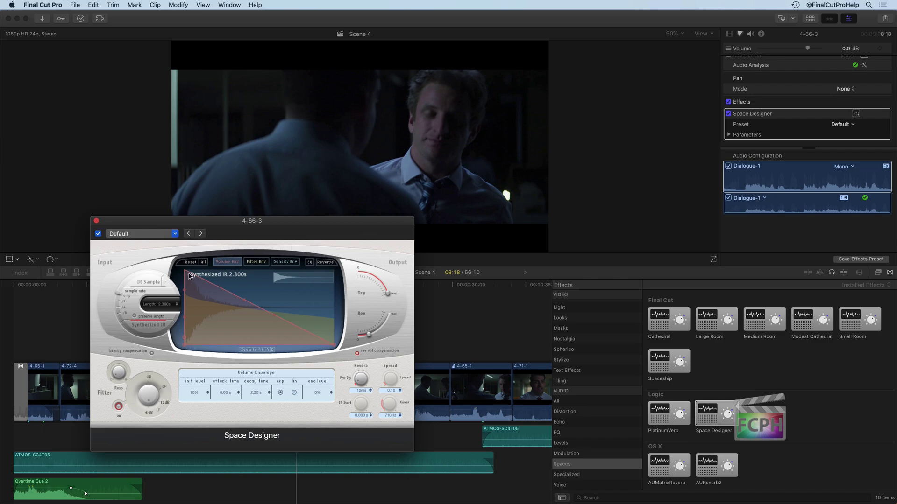
- Try the 01.4s Jazz Vocal Room preset in the Space Designer editor
click(159, 233)
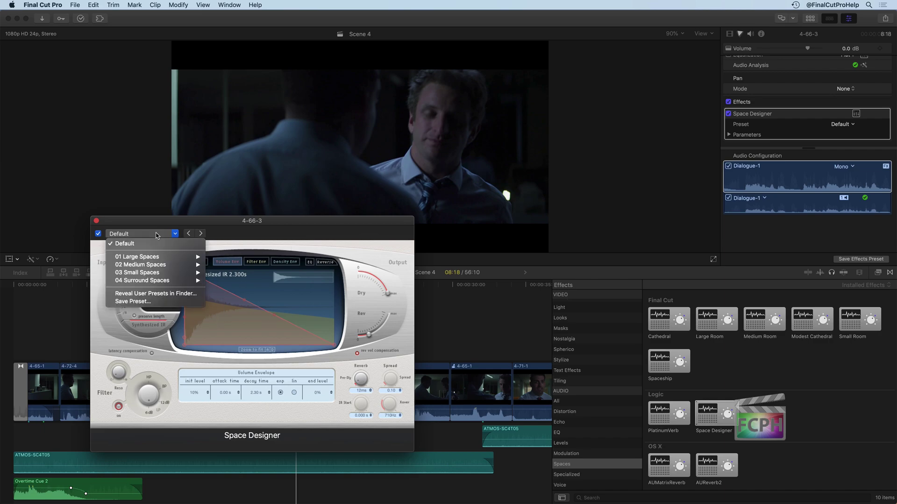
mouse_move(160, 258)
mouse_move(235, 258)
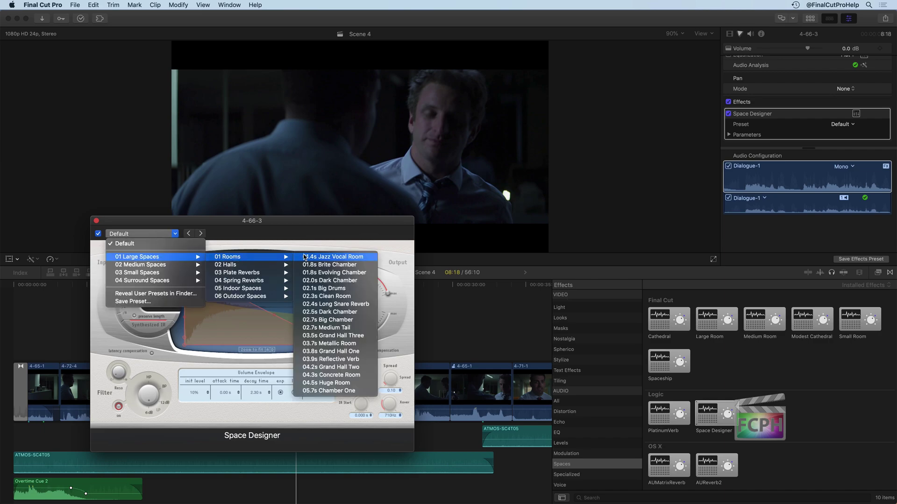
click(333, 257)
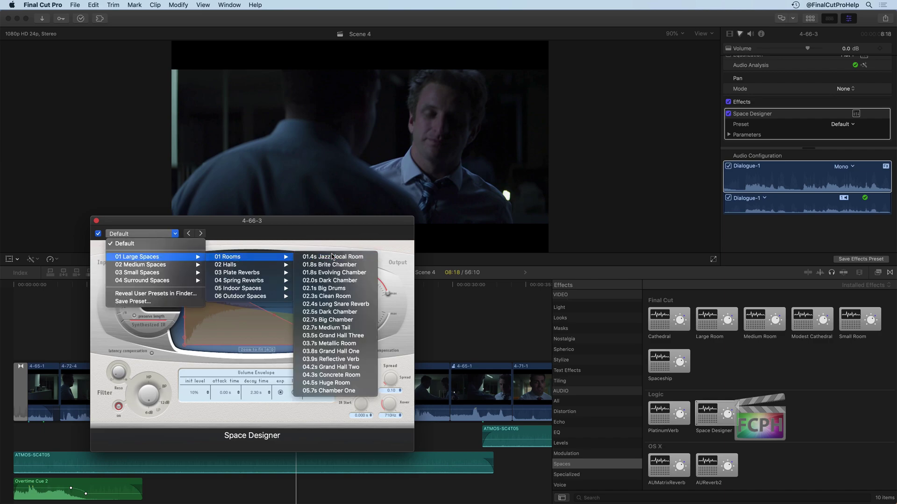
- Switch to 03 Small Spaces > 02 Halls > 0.6s Short Snare Hall and close the editor
click(162, 233)
mouse_move(160, 273)
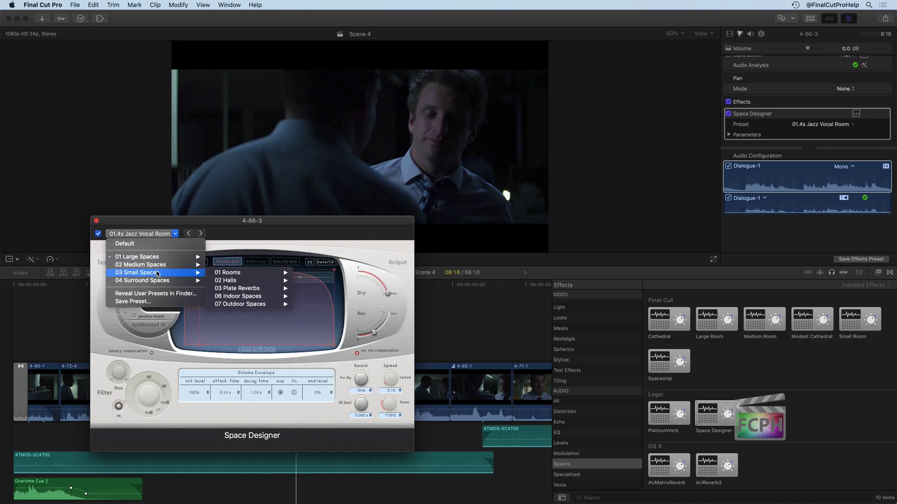
mouse_move(262, 282)
click(330, 280)
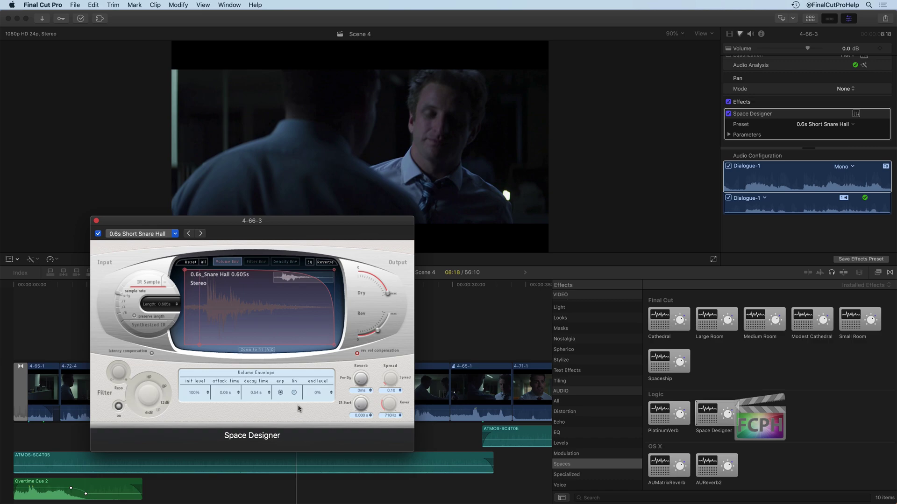
click(97, 221)
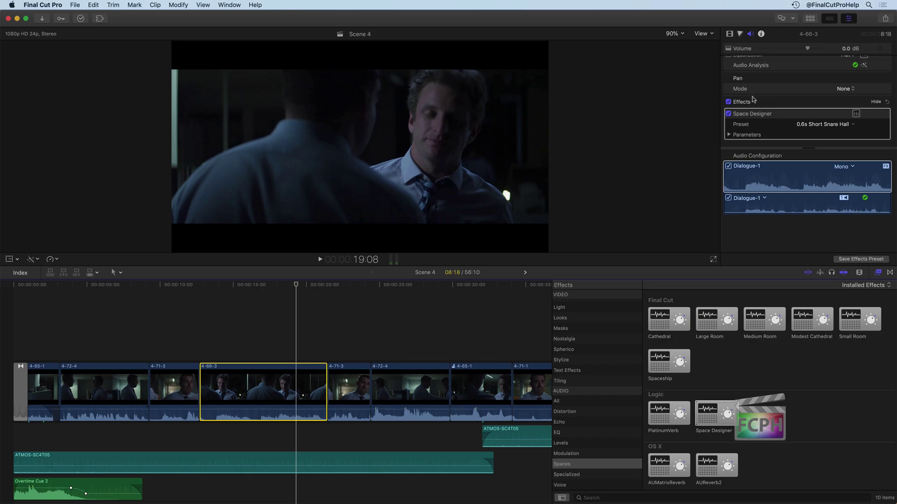
- Enlarge the Inspector's effects list and add Cathedral to clip 4-66-3 alongside Space Designer
drag(806, 149, 802, 195)
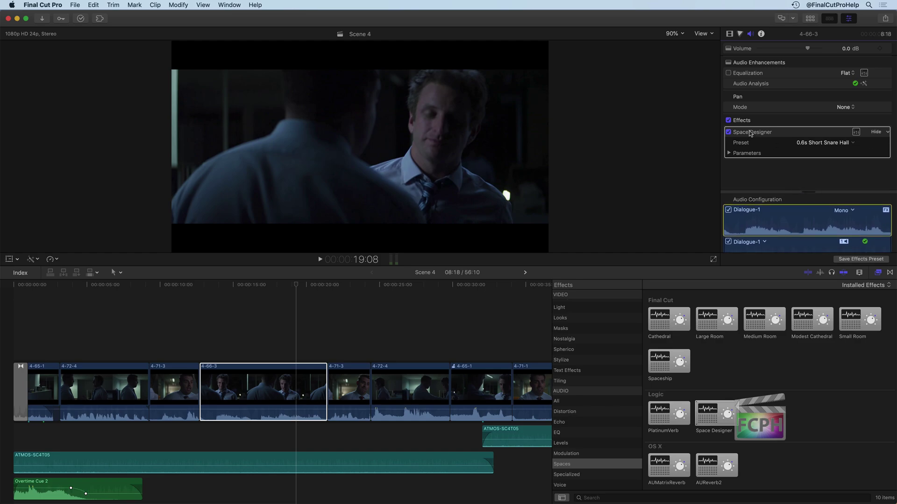
drag(673, 325, 221, 392)
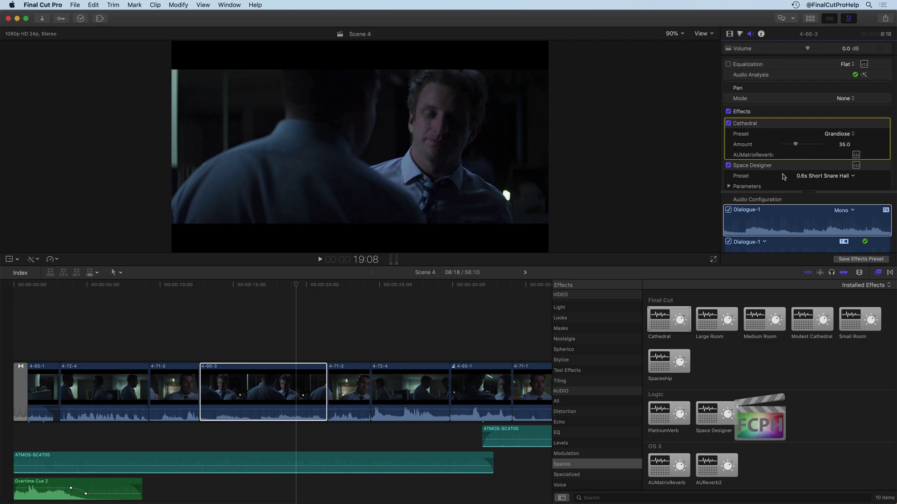
- Delete both the Space Designer and Cathedral effects from the clip
click(751, 171)
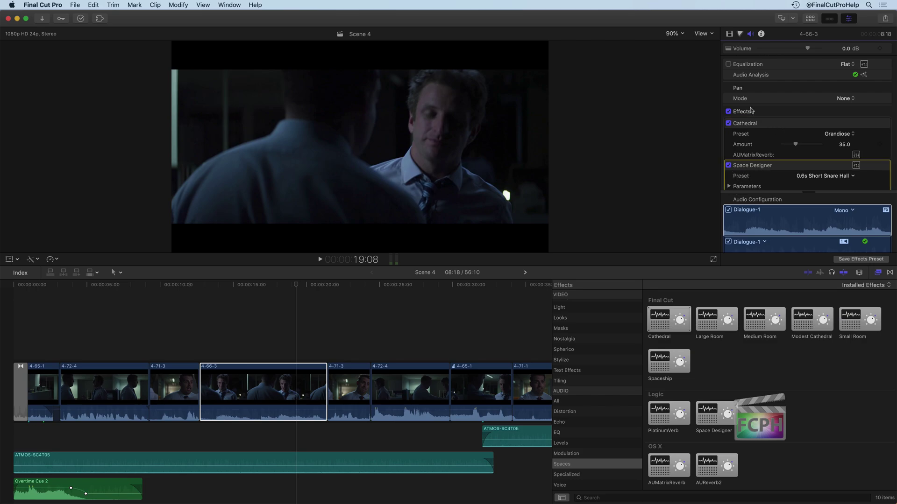
key(Delete)
click(748, 135)
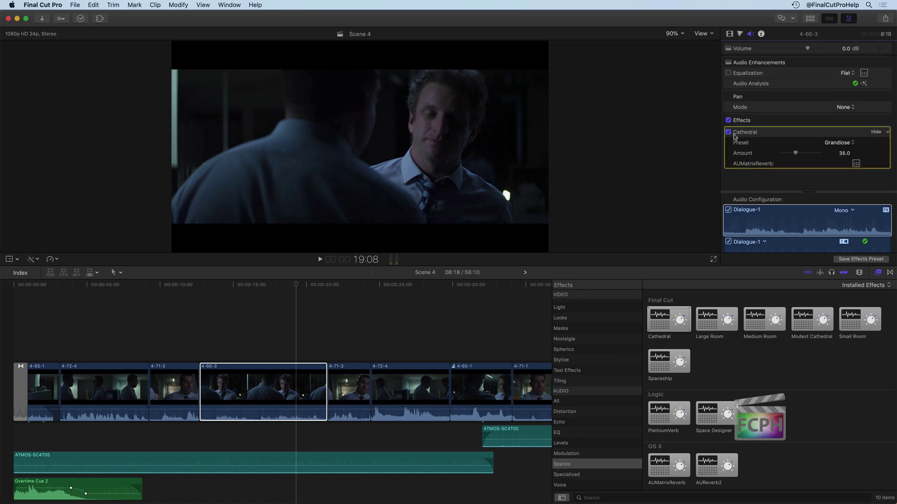
key(Delete)
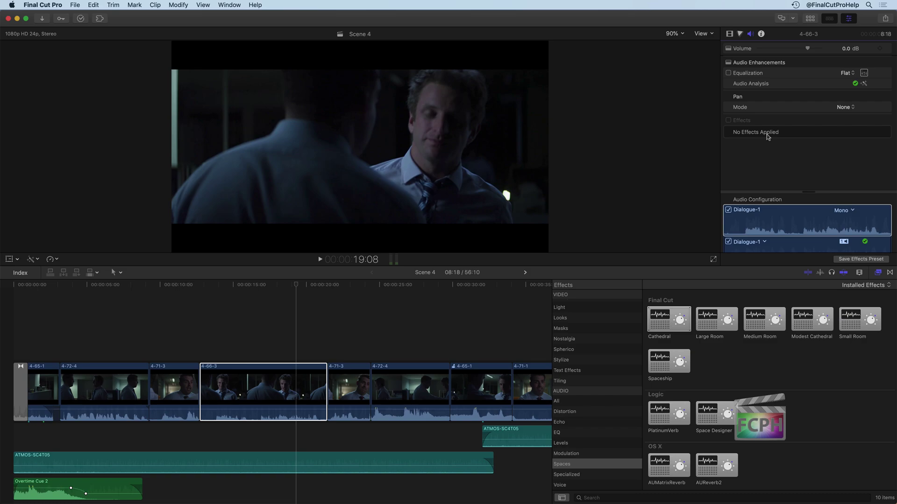
- Apply the Voice effect Alien to clip 4-66-3 and lower its Amount from 50.0 to 5.0
click(583, 486)
drag(675, 324, 299, 379)
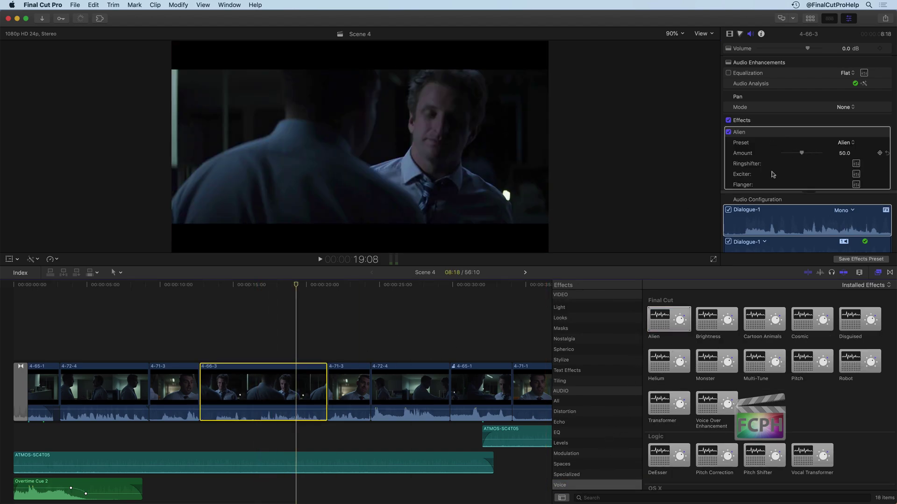
drag(803, 155, 784, 154)
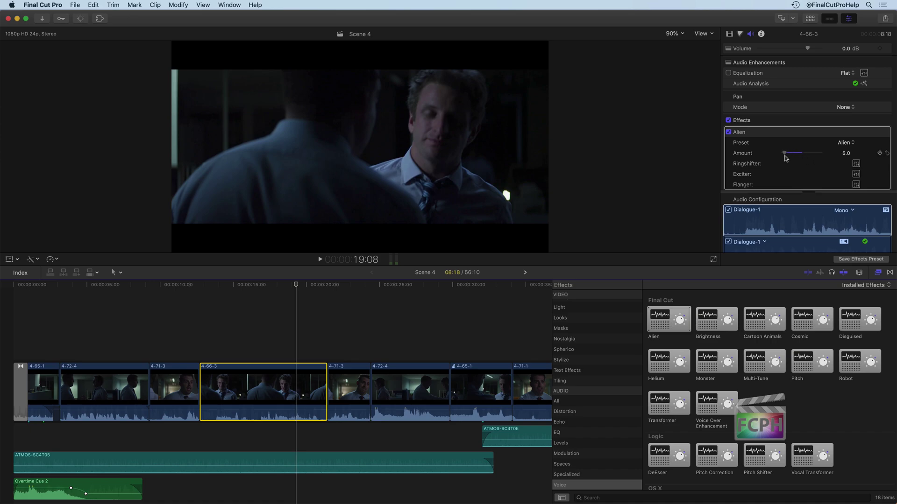
- Try the Martian preset and a ~60 msec AUDistortion delay, then reset Alien to defaults
click(845, 143)
click(847, 150)
click(856, 164)
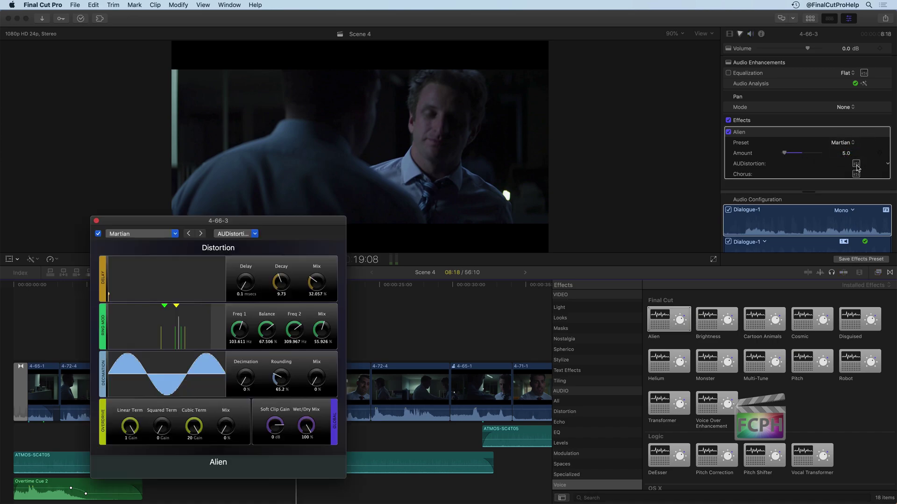
drag(244, 282, 207, 293)
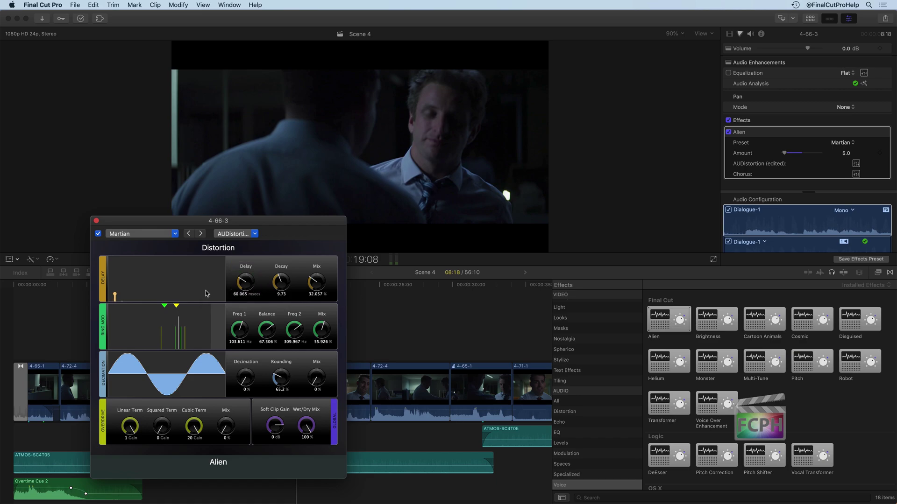
click(96, 221)
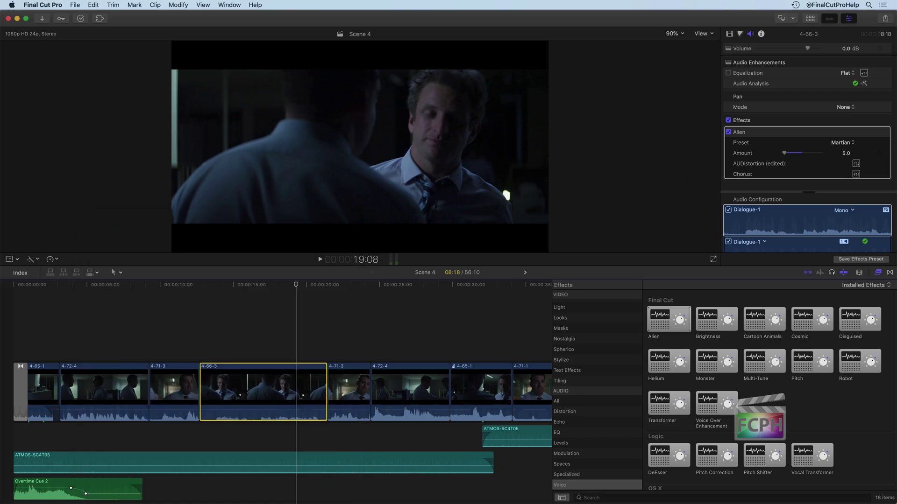
click(888, 133)
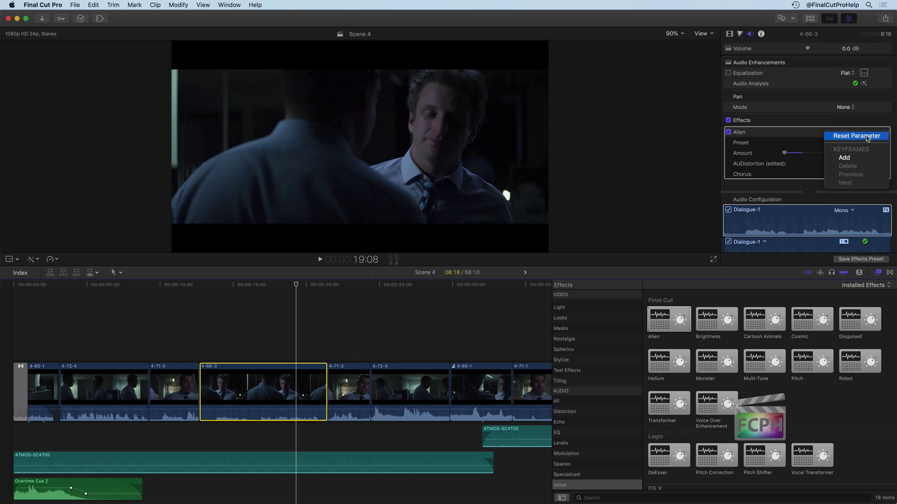
click(848, 137)
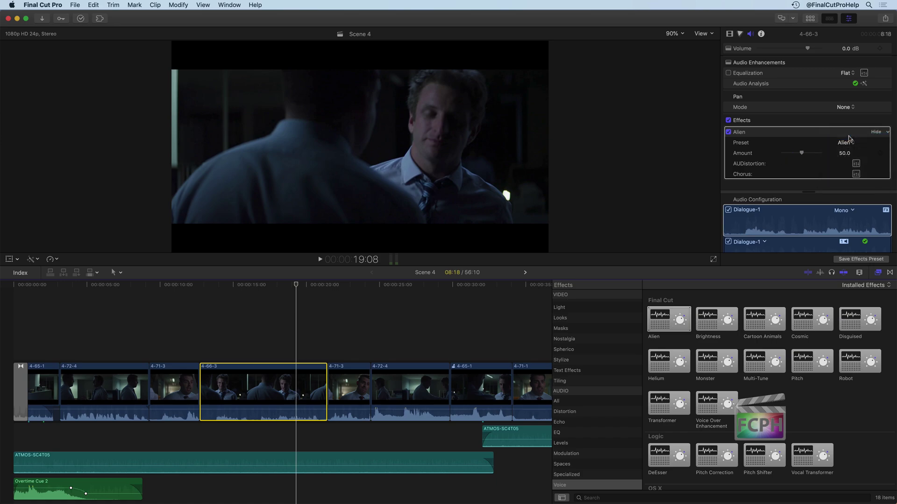